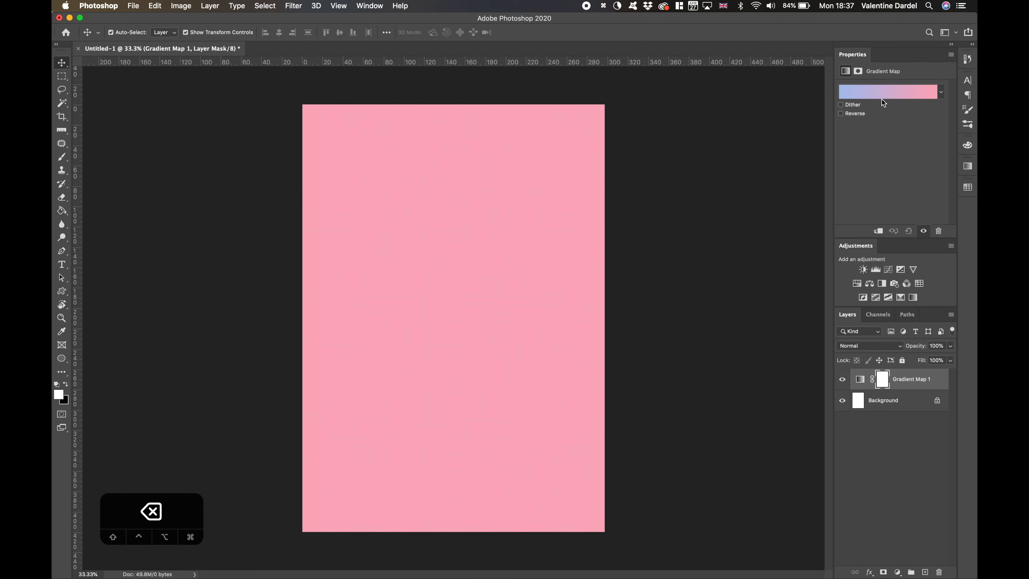
- Open the Gradient Map 1 gradient for editing in an enlarged editor and browse its preset groups
{"action": "left_click", "coordinate": [882, 99]}
{"action": "left_click_drag", "start_coordinate": [693, 77], "coordinate": [622, 104]}
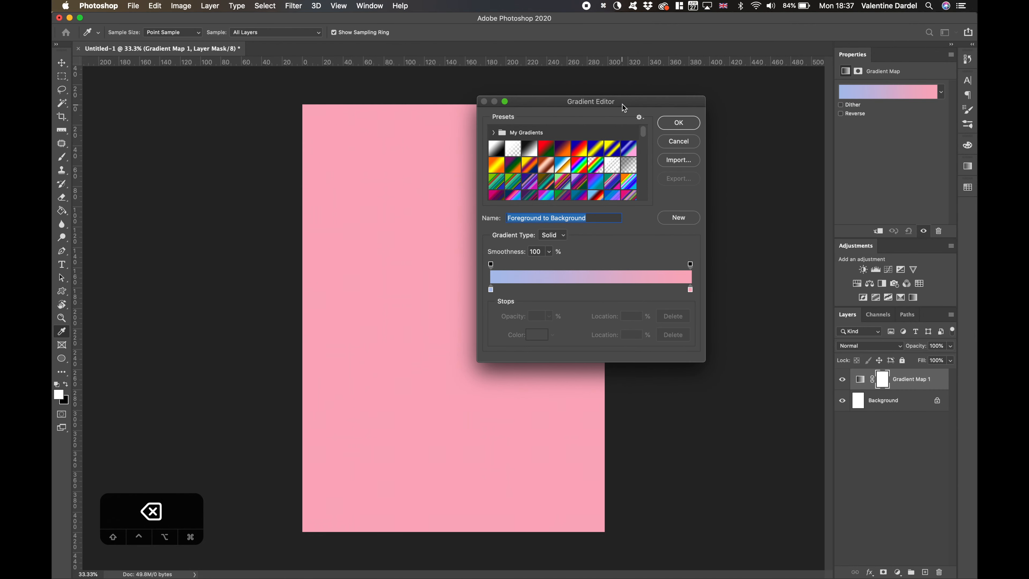
{"action": "double_click", "coordinate": [622, 105]}
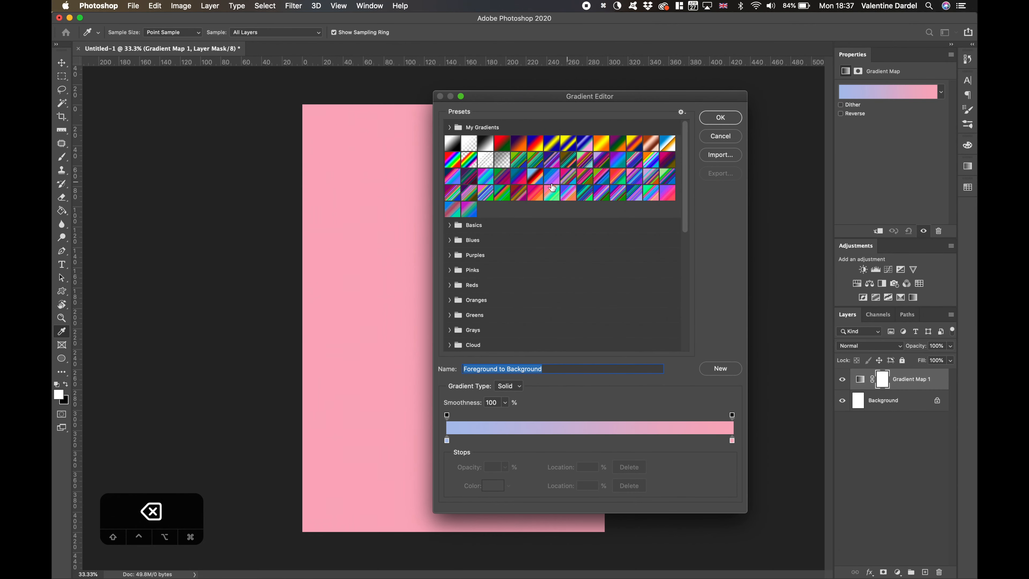
{"action": "scroll", "coordinate": [465, 250], "scroll_direction": "down", "scroll_amount": 2}
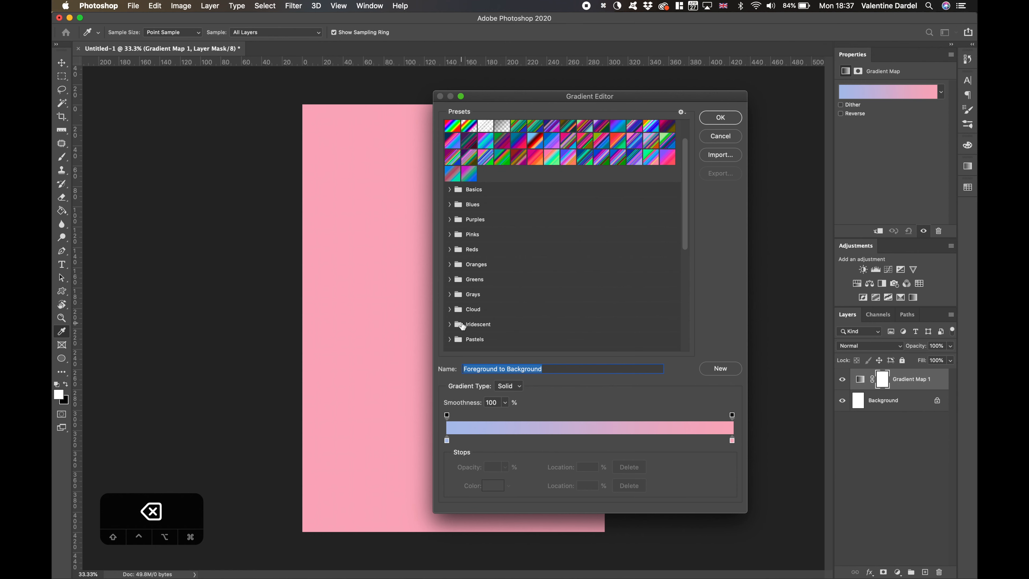
{"action": "scroll", "coordinate": [494, 239], "scroll_direction": "up", "scroll_amount": 2}
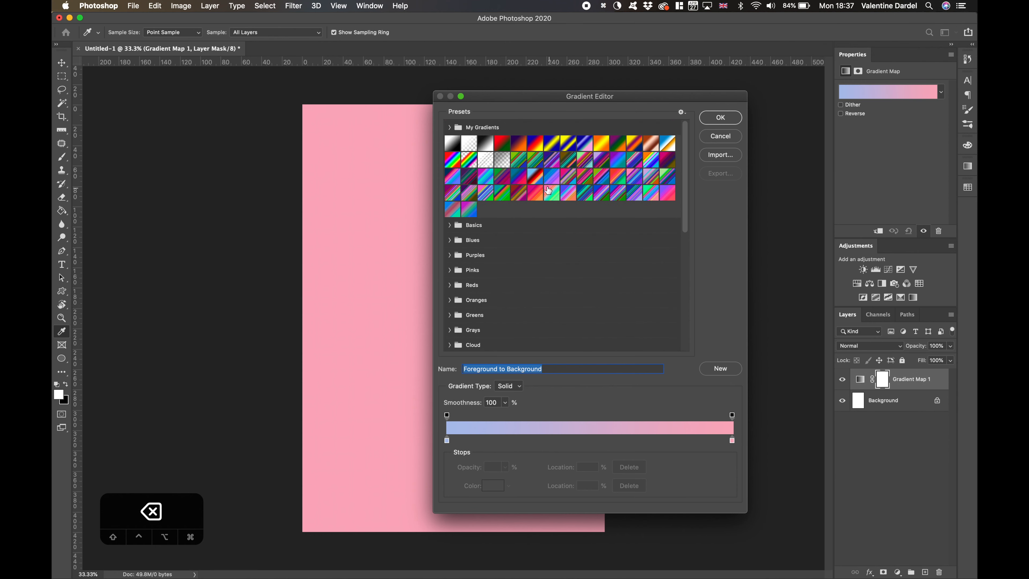
- Add a deep indigo stop at the gradient's start, then move the light-blue stop to 50% and recolor it with a sampled violet-blue
{"action": "left_click_drag", "start_coordinate": [447, 441], "coordinate": [475, 441]}
{"action": "left_click_drag", "start_coordinate": [522, 96], "coordinate": [718, 79]}
{"action": "double_click", "coordinate": [644, 423]}
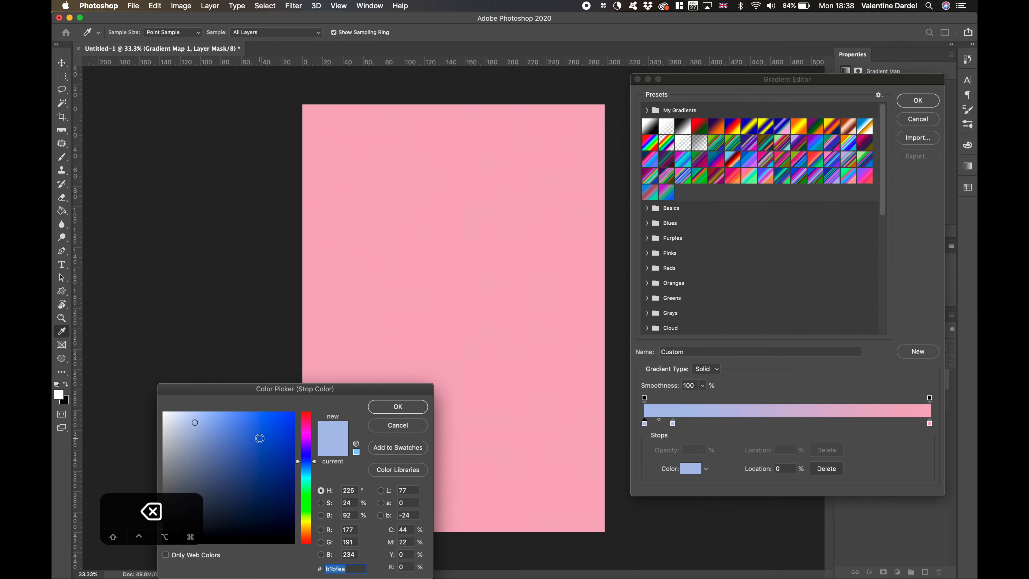
{"action": "left_click_drag", "start_coordinate": [260, 438], "coordinate": [309, 448]}
{"action": "left_click_drag", "start_coordinate": [275, 448], "coordinate": [280, 453]}
{"action": "left_click_drag", "start_coordinate": [307, 449], "coordinate": [308, 453]}
{"action": "left_click", "coordinate": [422, 409]}
{"action": "left_click_drag", "start_coordinate": [673, 423], "coordinate": [787, 423]}
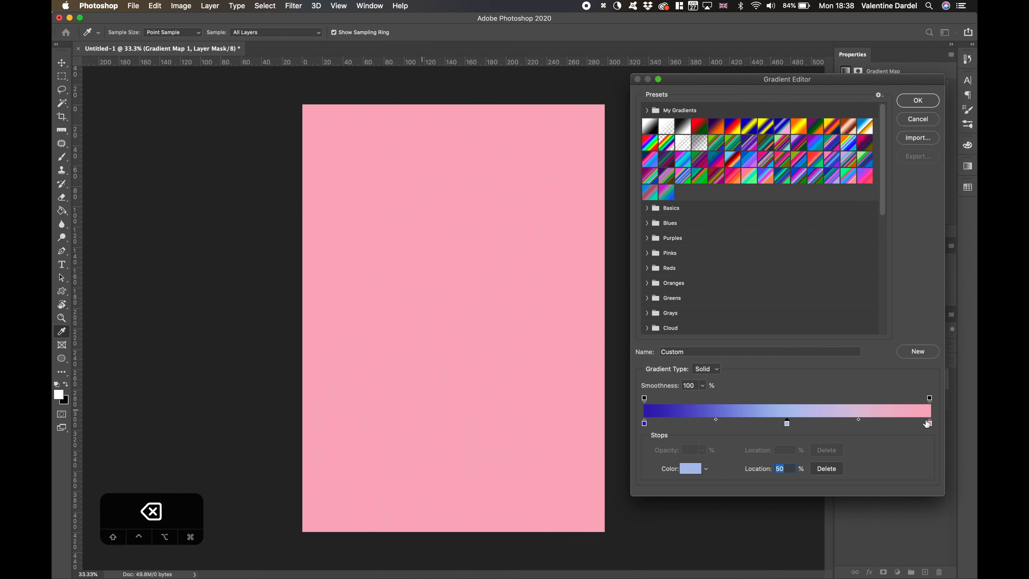
{"action": "left_click", "coordinate": [716, 410]}
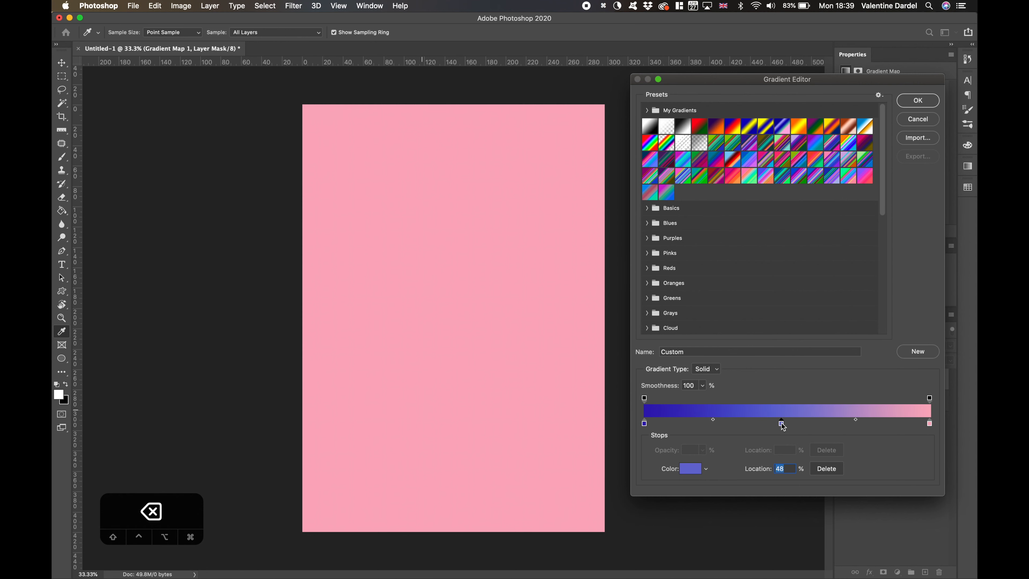
- Try adding extra color stops along the gradient and removing stops from it, then accept the gradient
{"action": "left_click_drag", "start_coordinate": [779, 428], "coordinate": [762, 470]}
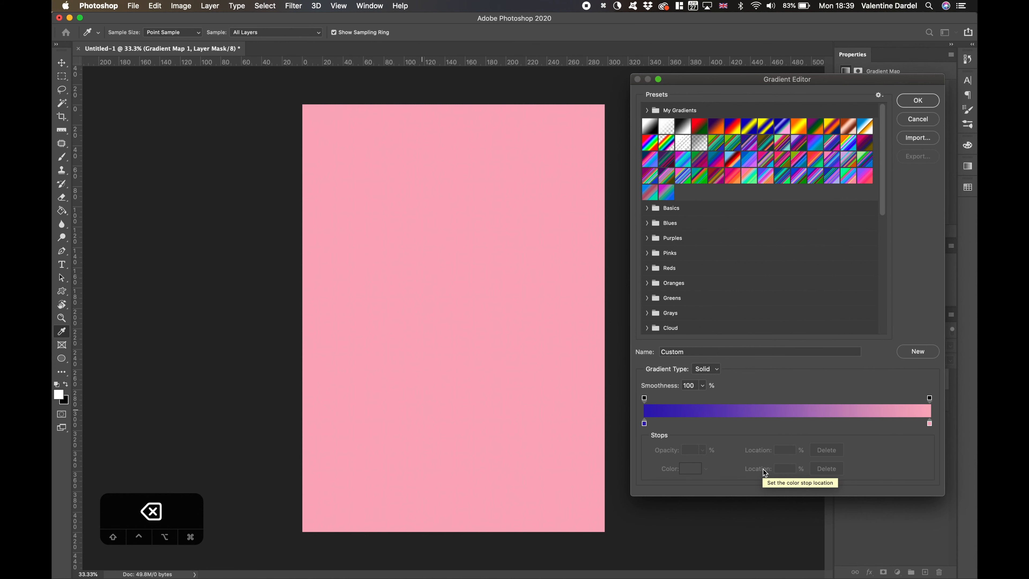
{"action": "key", "text": "super+z"}
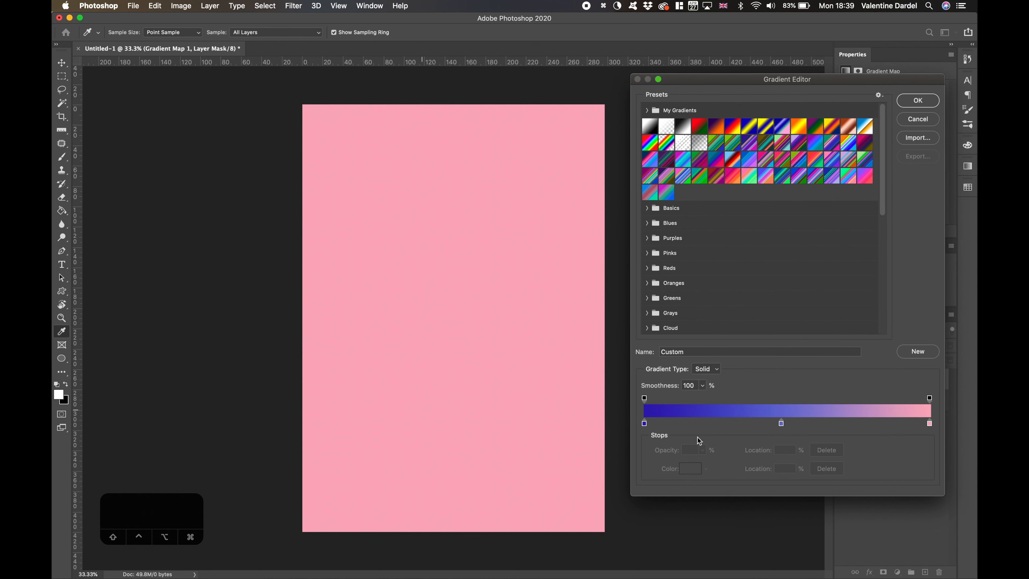
{"action": "left_click", "coordinate": [851, 425]}
{"action": "left_click", "coordinate": [874, 425]}
{"action": "left_click", "coordinate": [901, 424]}
{"action": "left_click", "coordinate": [820, 424]}
{"action": "left_click_drag", "start_coordinate": [705, 425], "coordinate": [725, 461]}
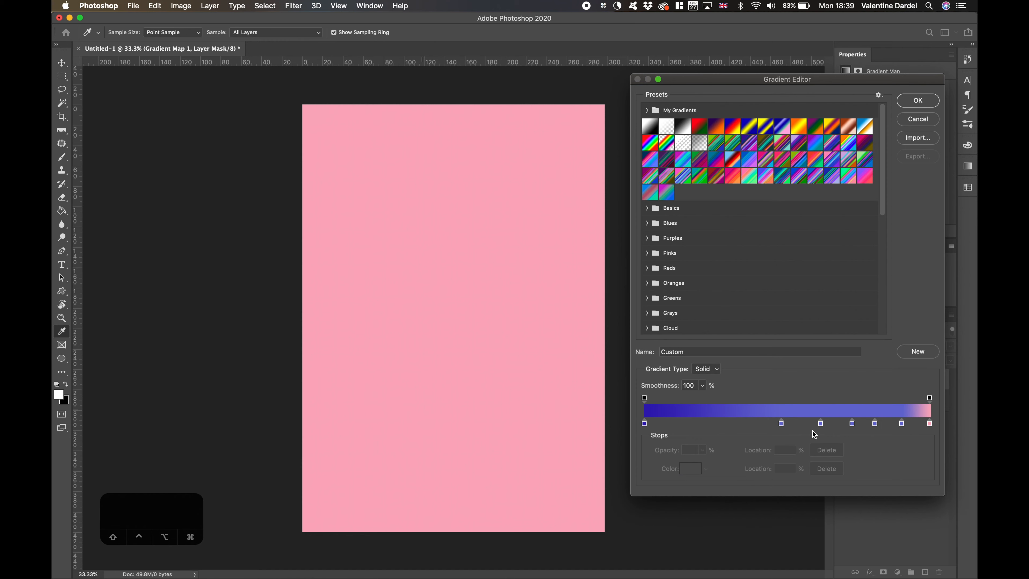
{"action": "left_click_drag", "start_coordinate": [901, 425], "coordinate": [903, 462]}
{"action": "left_click", "coordinate": [918, 100]}
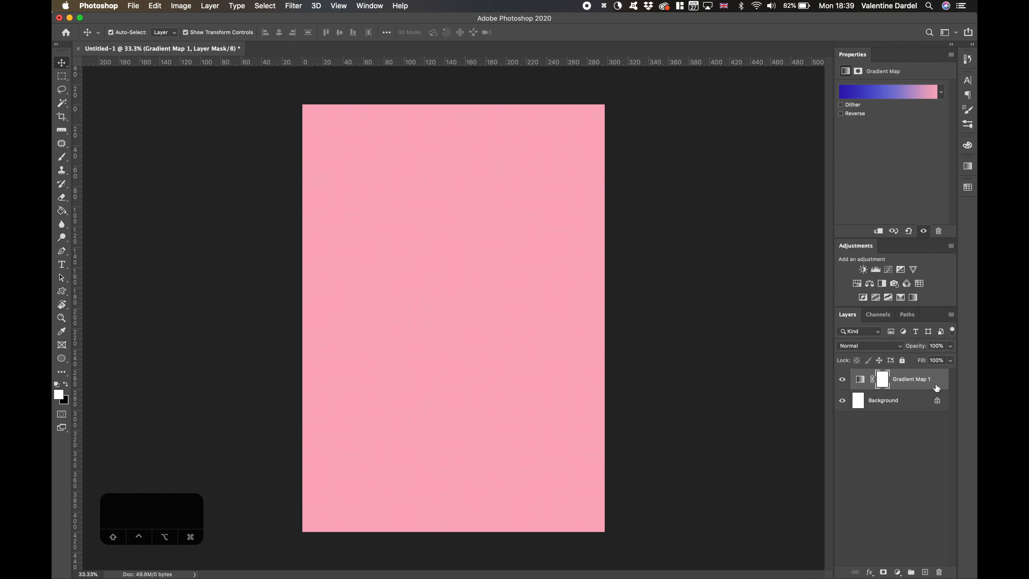
- Delete the Gradient Map 1 layer and paint two thick deep-blue (#2143ab) soft brush strokes across the blank Background layer
{"action": "key", "text": "BackSpace"}
{"action": "left_click", "coordinate": [62, 156]}
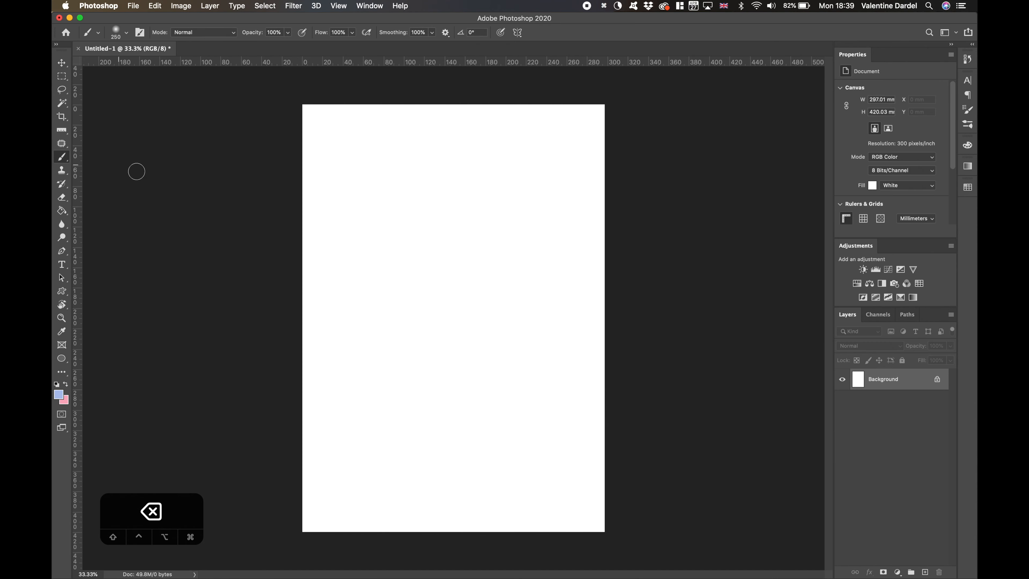
{"action": "left_click", "coordinate": [59, 394]}
{"action": "left_click", "coordinate": [381, 403]}
{"action": "key", "text": "bracketright"}
{"action": "key", "text": "bracketright"}
{"action": "key", "text": "bracketright"}
{"action": "key", "text": "bracketright"}
{"action": "key", "text": "bracketright"}
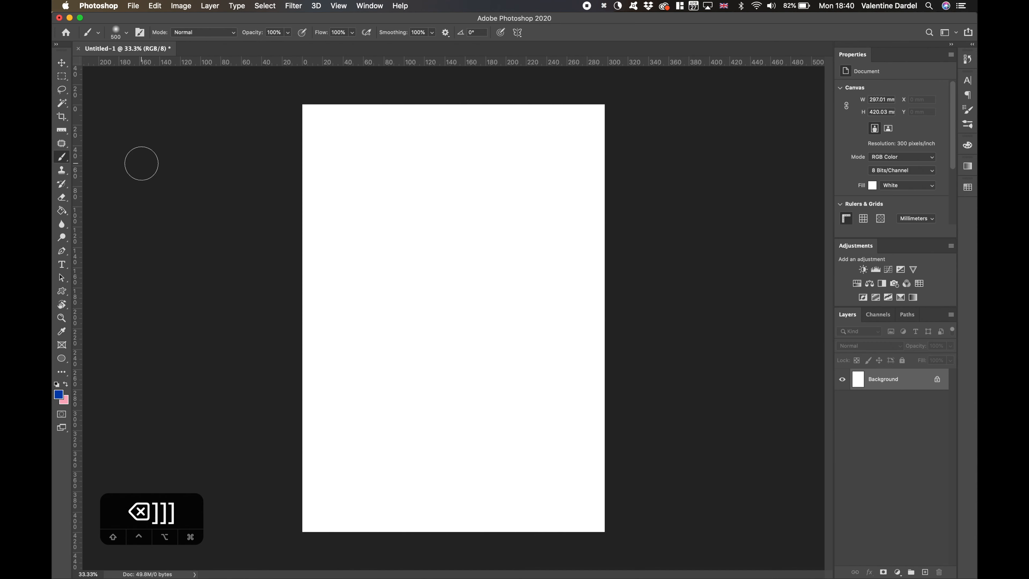
{"action": "left_click_drag", "start_coordinate": [336, 275], "coordinate": [541, 170]}
{"action": "left_click_drag", "start_coordinate": [538, 285], "coordinate": [304, 509]}
- Paint two pink strokes with a 700 px brush, one over the canvas centre-left and one down its right side
{"action": "left_click", "coordinate": [59, 394]}
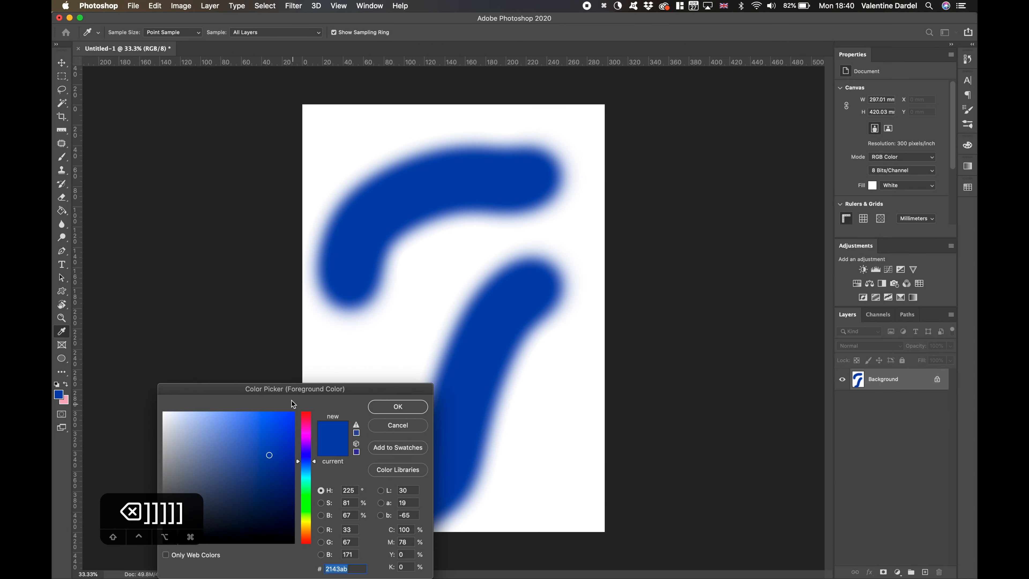
{"action": "left_click", "coordinate": [239, 263]}
{"action": "left_click", "coordinate": [155, 253]}
{"action": "left_click", "coordinate": [330, 238]}
{"action": "left_click_drag", "start_coordinate": [417, 235], "coordinate": [352, 373]}
{"action": "left_click_drag", "start_coordinate": [527, 373], "coordinate": [534, 179]}
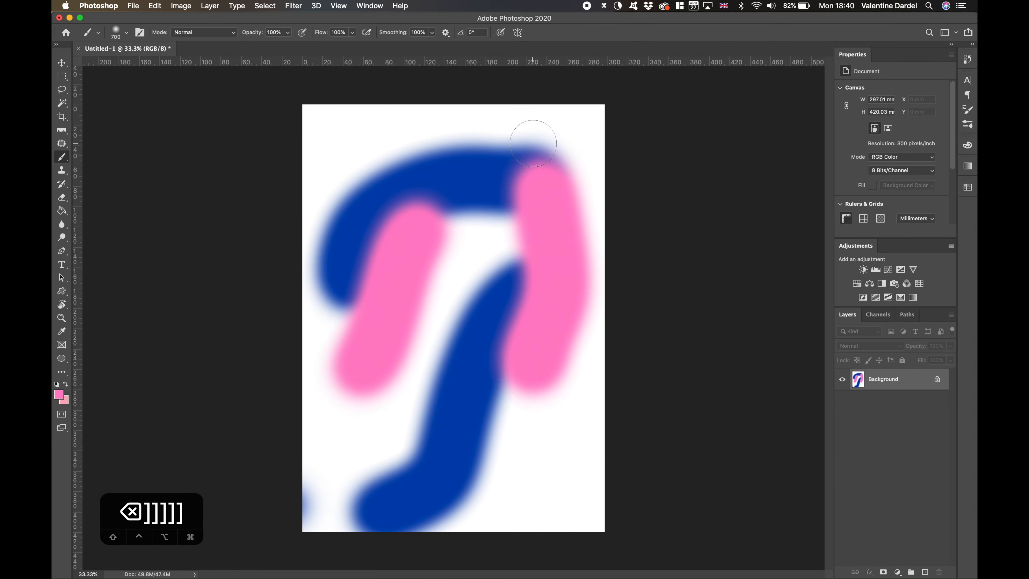
- Enlarge the brush to 3000 px and cover the canvas's lower right area with soft pink
{"action": "key", "text": "bracketright"}
{"action": "key", "text": "bracketright"}
{"action": "key", "text": "bracketright"}
{"action": "key", "text": "bracketright"}
{"action": "key", "text": "bracketright"}
{"action": "key", "text": "bracketright"}
{"action": "key", "text": "bracketright"}
{"action": "key", "text": "bracketright"}
{"action": "key", "text": "bracketright"}
{"action": "key", "text": "bracketright"}
{"action": "key", "text": "bracketright"}
{"action": "key", "text": "bracketright"}
{"action": "key", "text": "bracketright"}
{"action": "key", "text": "bracketright"}
{"action": "key", "text": "bracketright"}
{"action": "key", "text": "bracketright"}
{"action": "left_click_drag", "start_coordinate": [544, 436], "coordinate": [608, 365]}
{"action": "key", "text": "minus"}
{"action": "key", "text": "minus"}
{"action": "key", "text": "minus"}
{"action": "key", "text": "minus"}
{"action": "key", "text": "minus"}
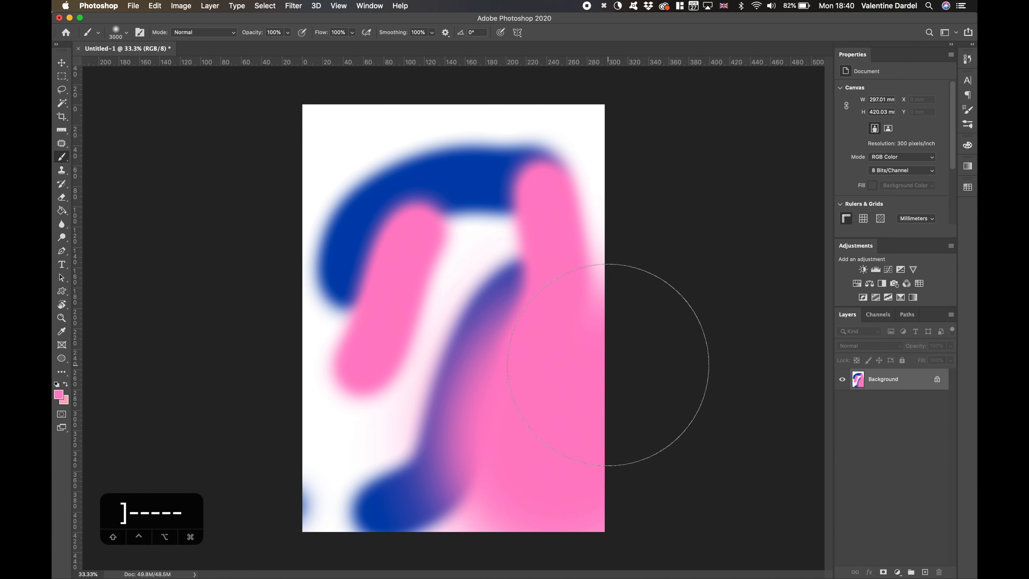
- Reduce the brush to 1800 px and paint a broad lavender (#caabfd) stroke down the middle of the canvas
{"action": "key", "text": "bracketleft"}
{"action": "key", "text": "bracketleft"}
{"action": "key", "text": "bracketleft"}
{"action": "key", "text": "bracketleft"}
{"action": "key", "text": "bracketleft"}
{"action": "key", "text": "bracketleft"}
{"action": "key", "text": "bracketleft"}
{"action": "key", "text": "bracketleft"}
{"action": "key", "text": "bracketleft"}
{"action": "key", "text": "bracketleft"}
{"action": "key", "text": "bracketleft"}
{"action": "key", "text": "bracketleft"}
{"action": "left_click", "coordinate": [58, 393]}
{"action": "left_click", "coordinate": [238, 280]}
{"action": "left_click", "coordinate": [140, 246]}
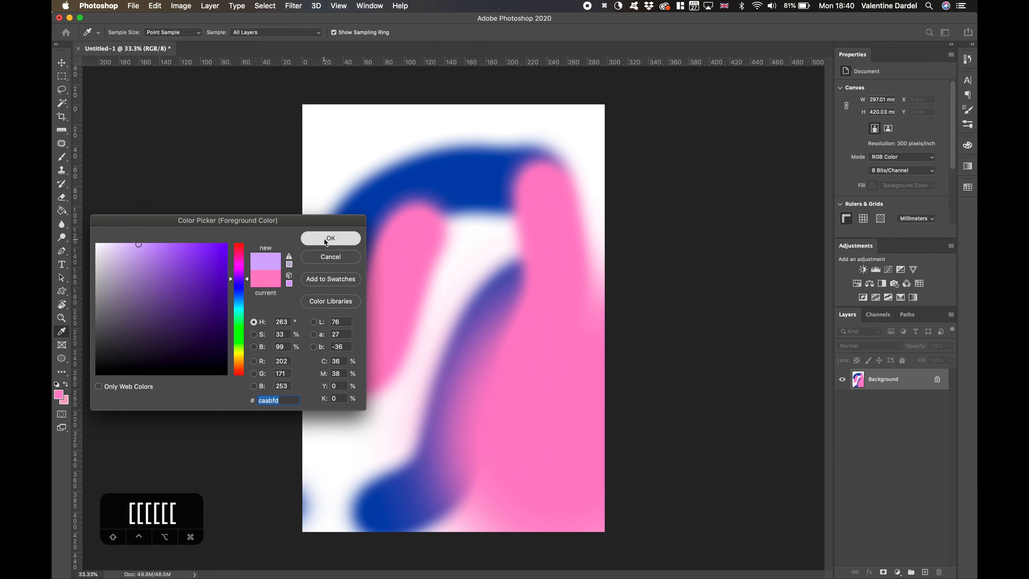
{"action": "left_click", "coordinate": [329, 239]}
{"action": "left_click_drag", "start_coordinate": [450, 280], "coordinate": [385, 401]}
- Paint a wide green stroke across the upper part of the canvas
{"action": "left_click", "coordinate": [59, 394]}
{"action": "left_click", "coordinate": [238, 321]}
{"action": "left_click", "coordinate": [329, 240]}
{"action": "left_click_drag", "start_coordinate": [344, 166], "coordinate": [576, 146]}
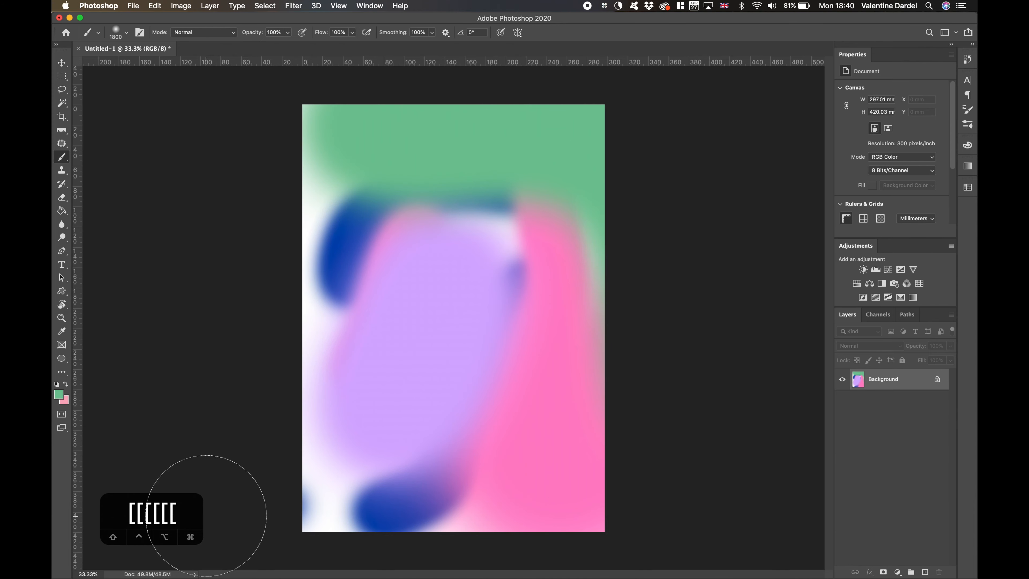
- Paint red areas in the upper middle and along the lower edge of the canvas with a 1200 px brush
{"action": "left_click", "coordinate": [59, 393]}
{"action": "left_click", "coordinate": [238, 253]}
{"action": "left_click", "coordinate": [184, 258]}
{"action": "left_click", "coordinate": [329, 240]}
{"action": "key", "text": "bracketleft"}
{"action": "key", "text": "bracketleft"}
{"action": "key", "text": "bracketleft"}
{"action": "key", "text": "bracketleft"}
{"action": "key", "text": "bracketleft"}
{"action": "key", "text": "bracketleft"}
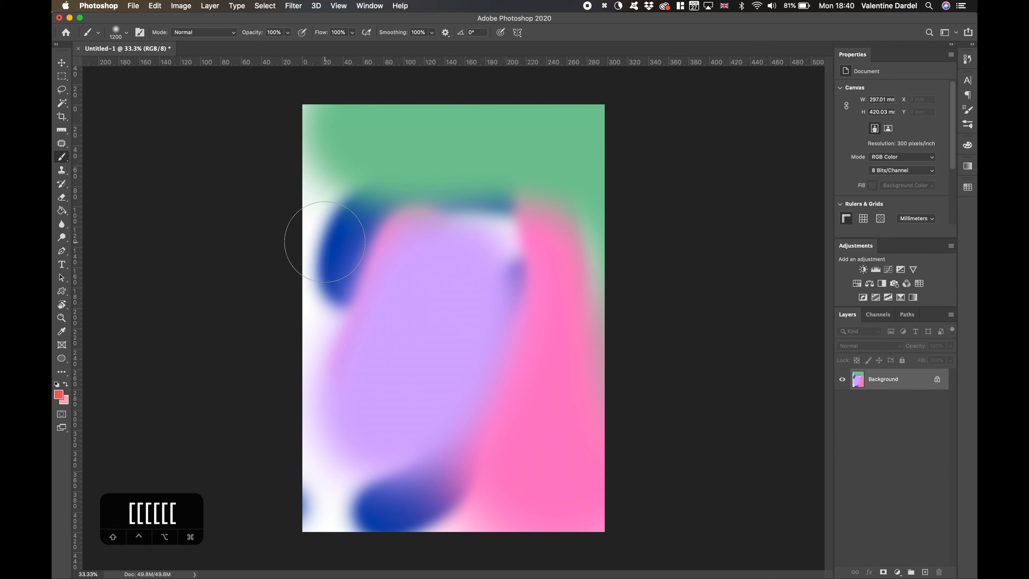
{"action": "mouse_move", "coordinate": [316, 249]}
{"action": "left_mouse_down"}
{"action": "mouse_move", "coordinate": [470, 238]}
{"action": "mouse_move", "coordinate": [499, 304]}
{"action": "left_mouse_up"}
{"action": "left_click_drag", "start_coordinate": [498, 487], "coordinate": [397, 499]}
- Paint a medium-blue stroke down the canvas's left side and add one blue dab beside the upper red shape
{"action": "left_click", "coordinate": [59, 393]}
{"action": "left_click", "coordinate": [238, 297]}
{"action": "left_click", "coordinate": [266, 261]}
{"action": "left_click", "coordinate": [329, 239]}
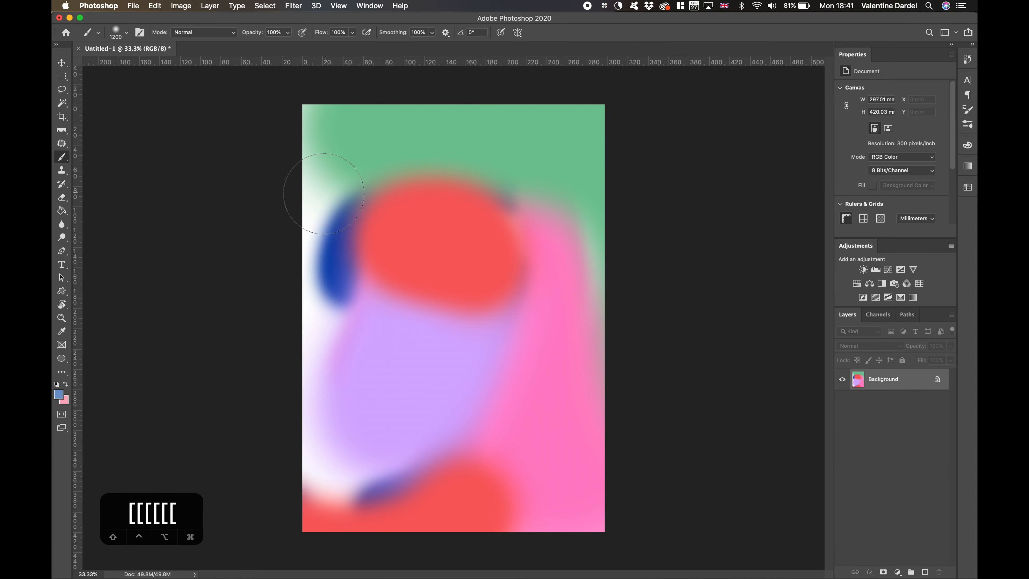
{"action": "left_click_drag", "start_coordinate": [300, 194], "coordinate": [383, 498]}
{"action": "left_click", "coordinate": [516, 207]}
- Soften the painted Background layer with a Gaussian Blur of about 56 pixels radius
{"action": "left_click", "coordinate": [59, 63]}
{"action": "left_click", "coordinate": [298, 5]}
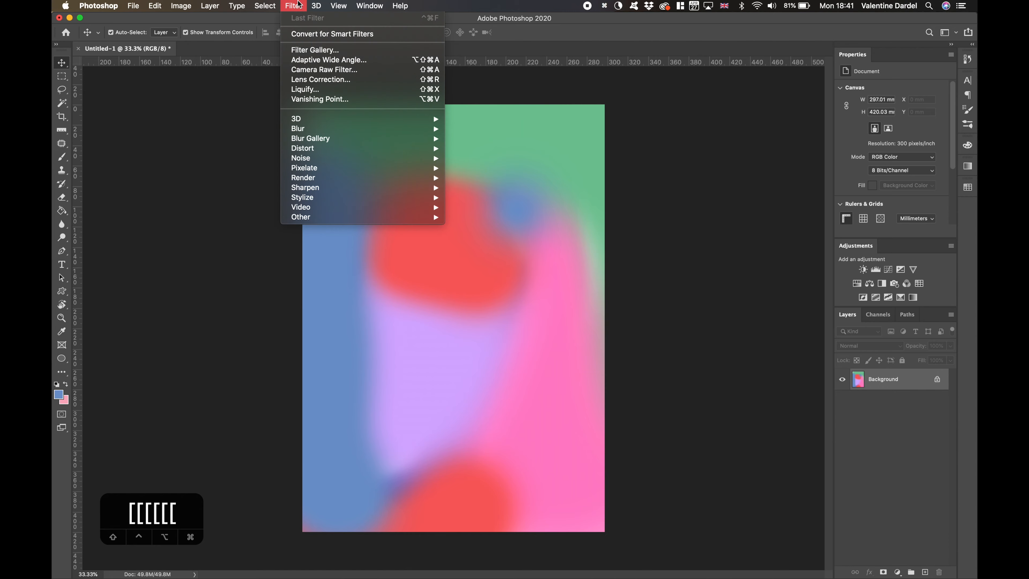
{"action": "left_click", "coordinate": [299, 4]}
{"action": "left_click", "coordinate": [294, 5]}
{"action": "mouse_move", "coordinate": [344, 129]}
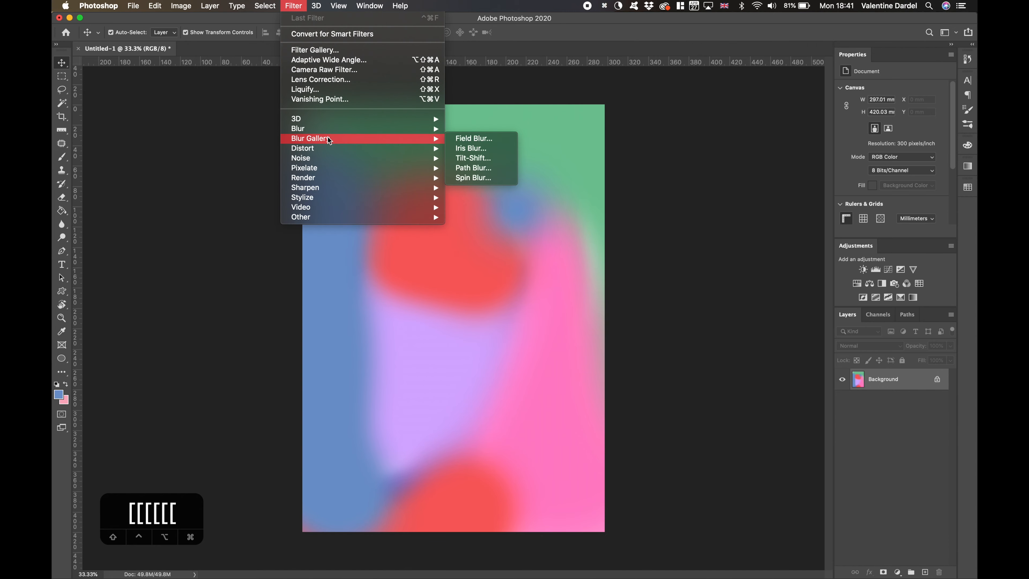
{"action": "left_click", "coordinate": [481, 168]}
{"action": "left_click_drag", "start_coordinate": [686, 315], "coordinate": [725, 312]}
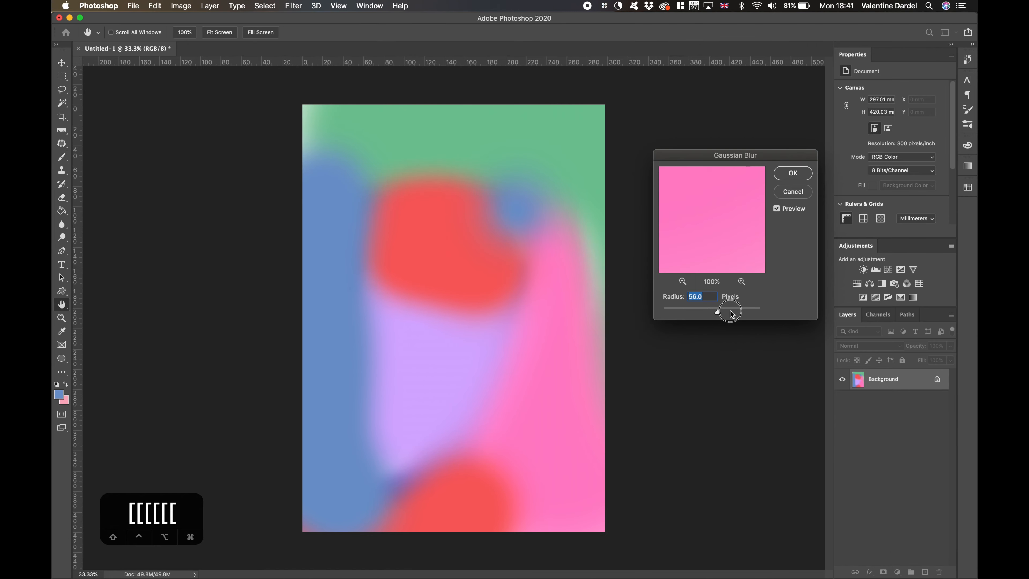
{"action": "left_click", "coordinate": [783, 173]}
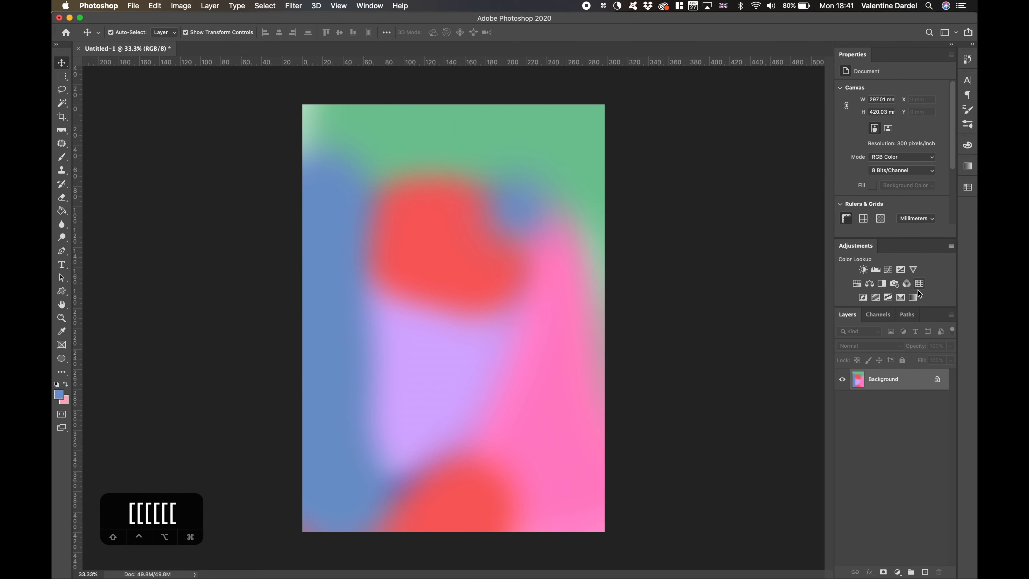
- Add a Gradient Map adjustment layer and insert a dark-blue (#03318f) stop at the middle of its gradient
{"action": "left_click", "coordinate": [914, 296]}
{"action": "left_click", "coordinate": [885, 98]}
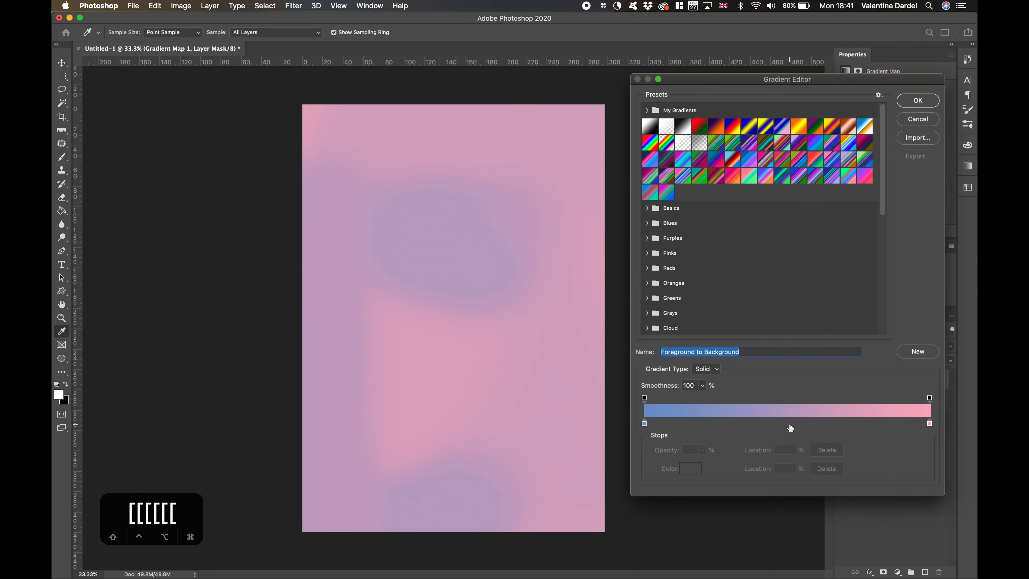
{"action": "left_click", "coordinate": [786, 424]}
{"action": "double_click", "coordinate": [786, 424]}
{"action": "left_click", "coordinate": [226, 298]}
{"action": "left_click", "coordinate": [321, 234]}
- Add a light-blue stop at 23% and recolor the gradient's starting stop to strong red
{"action": "double_click", "coordinate": [709, 424]}
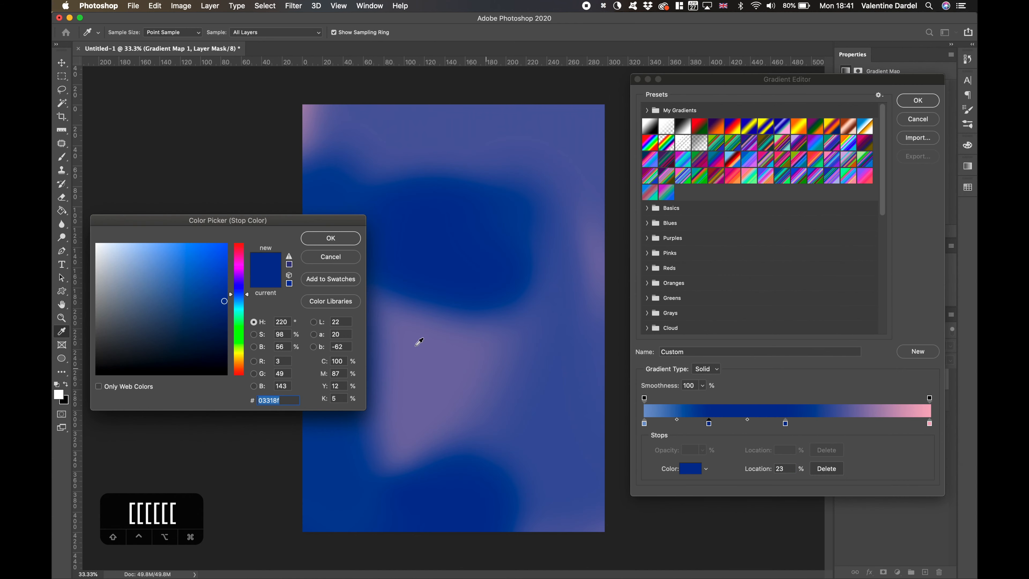
{"action": "left_click", "coordinate": [144, 248]}
{"action": "left_click", "coordinate": [327, 238]}
{"action": "double_click", "coordinate": [645, 425]}
{"action": "left_click", "coordinate": [237, 244]}
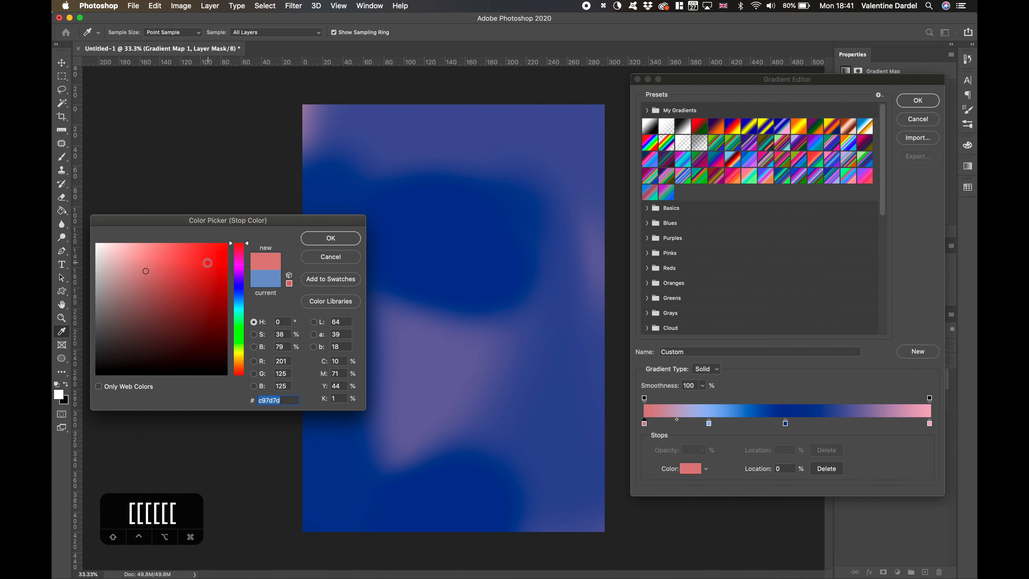
{"action": "left_click", "coordinate": [227, 272]}
{"action": "left_click", "coordinate": [316, 236]}
- Shift the gradient stops toward the end, with red at about 54%, light blue at about 70% and dark blue at 86%
{"action": "left_click_drag", "start_coordinate": [785, 423], "coordinate": [829, 423]}
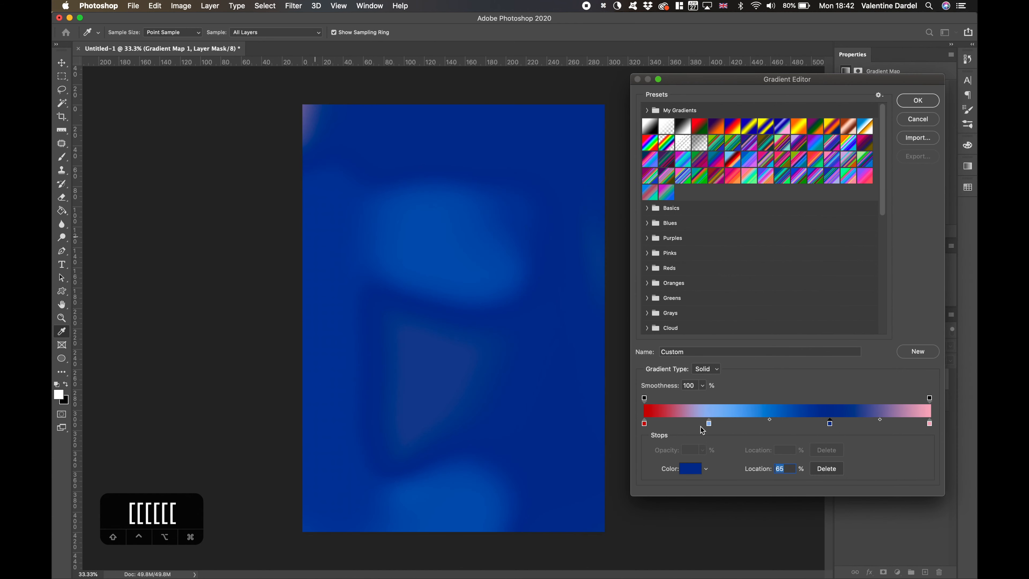
{"action": "left_click_drag", "start_coordinate": [708, 423], "coordinate": [726, 423]}
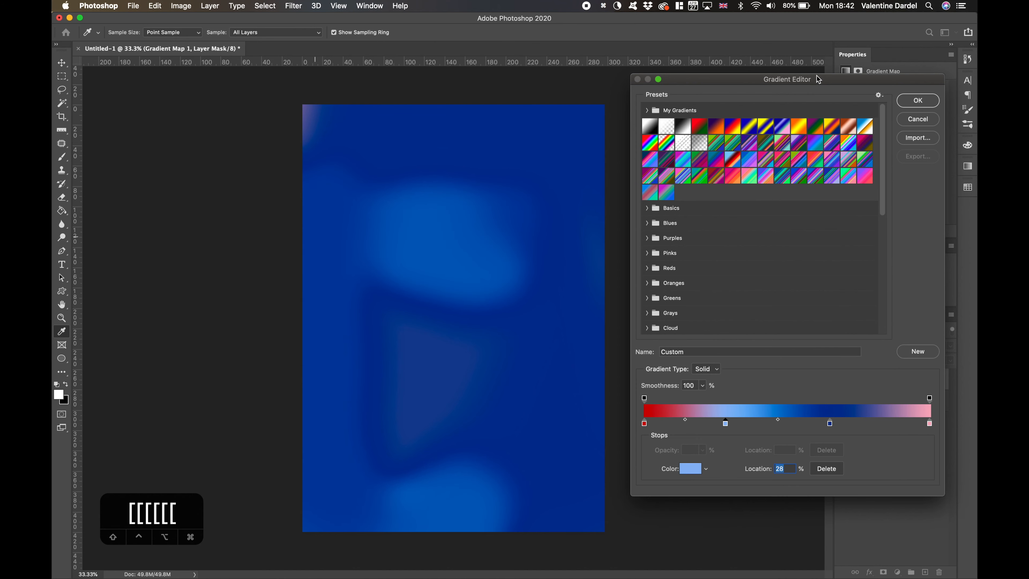
{"action": "left_click_drag", "start_coordinate": [818, 79], "coordinate": [732, 18]}
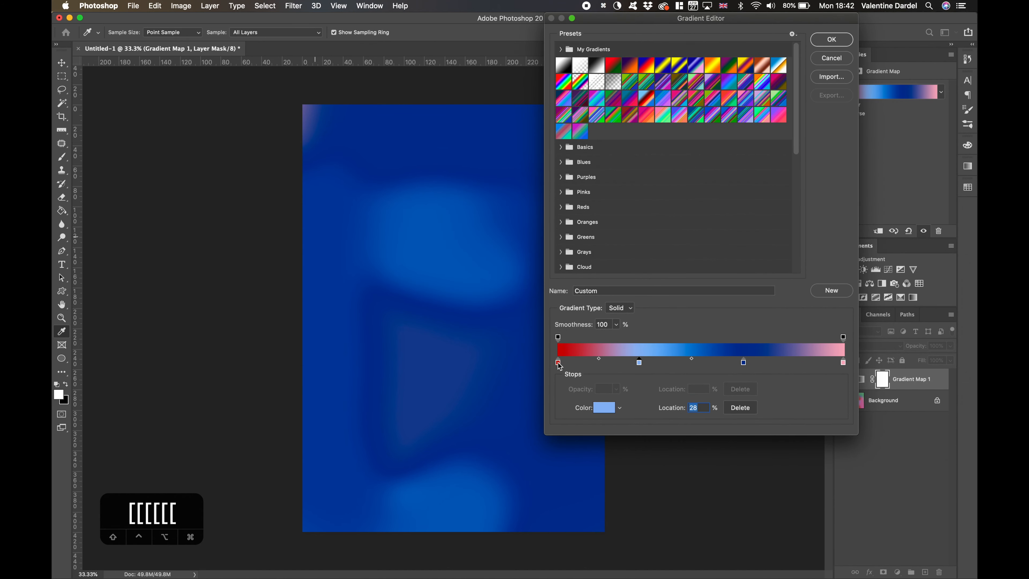
{"action": "left_click_drag", "start_coordinate": [743, 362], "coordinate": [786, 362]}
{"action": "left_click_drag", "start_coordinate": [640, 362], "coordinate": [746, 362]}
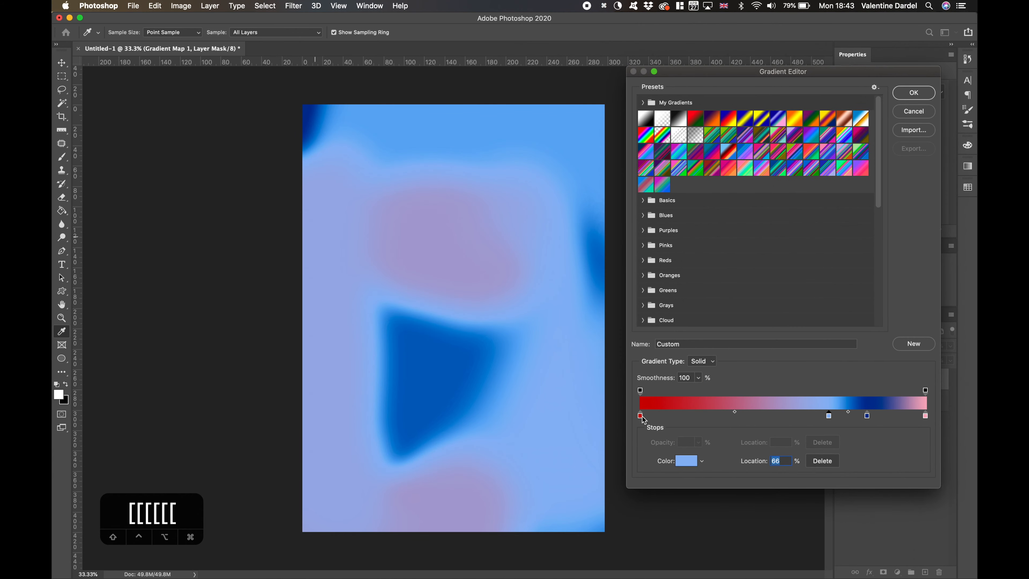
{"action": "left_click_drag", "start_coordinate": [641, 416], "coordinate": [888, 419]}
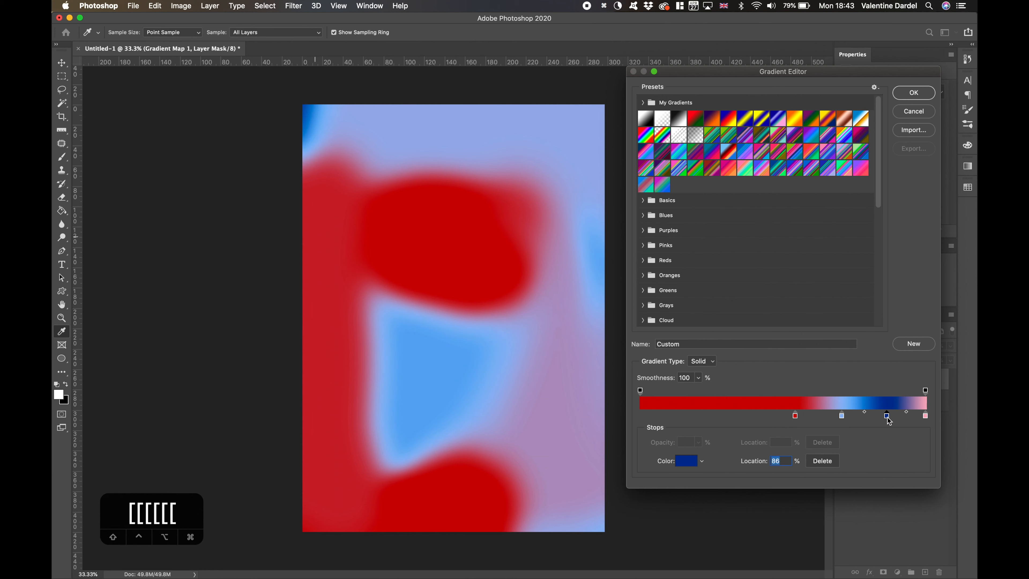
- Rearrange the stops into light blue, dark blue, red and pink order, with red at about 60% and pink at about 80%
{"action": "left_click_drag", "start_coordinate": [796, 417], "coordinate": [731, 418]}
{"action": "left_click_drag", "start_coordinate": [841, 417], "coordinate": [802, 418]}
{"action": "left_click_drag", "start_coordinate": [886, 417], "coordinate": [855, 418]}
{"action": "left_click_drag", "start_coordinate": [801, 416], "coordinate": [751, 416]}
{"action": "left_click_drag", "start_coordinate": [885, 417], "coordinate": [847, 417]}
{"action": "left_click_drag", "start_coordinate": [925, 415], "coordinate": [822, 413]}
{"action": "left_click", "coordinate": [868, 415]}
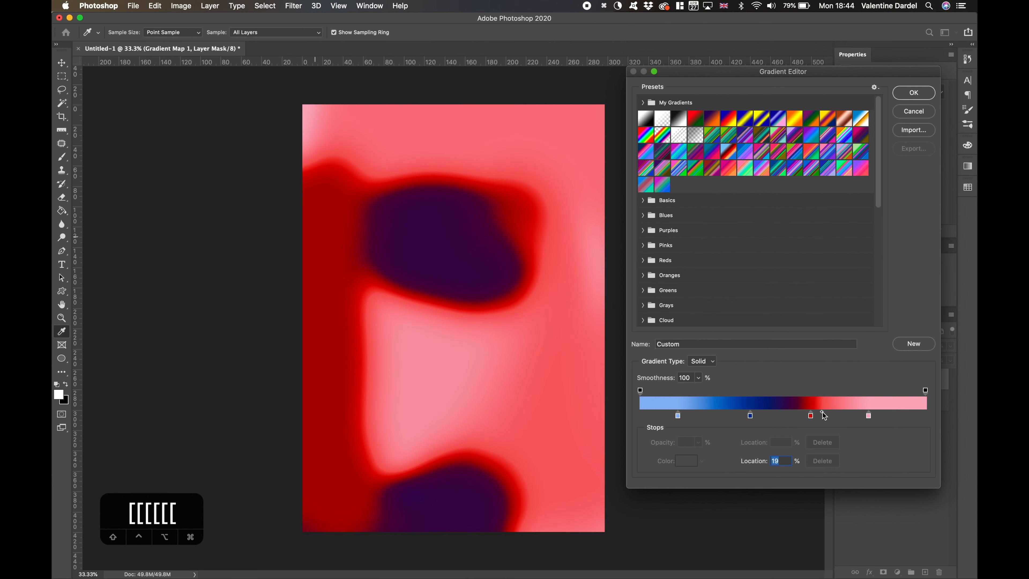
{"action": "left_click_drag", "start_coordinate": [676, 415], "coordinate": [802, 416]}
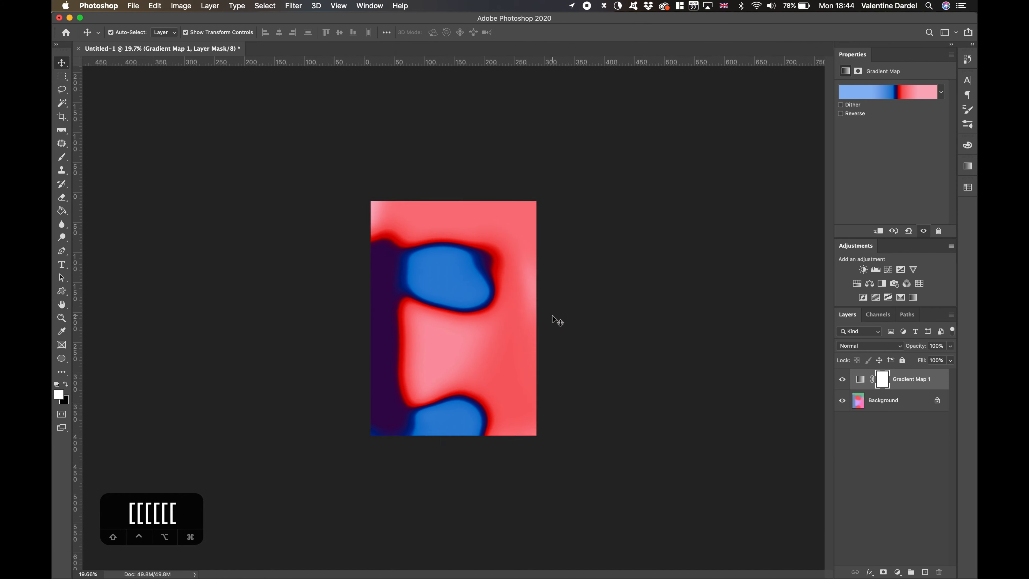
- Enlarge the painted Layer 0 to about 129%, extending it past the canvas's upper-left corner, and commit the transform
{"action": "scroll", "coordinate": [553, 316], "scroll_direction": "down", "scroll_amount": 2}
{"action": "left_click", "coordinate": [402, 226]}
{"action": "left_click", "coordinate": [937, 400]}
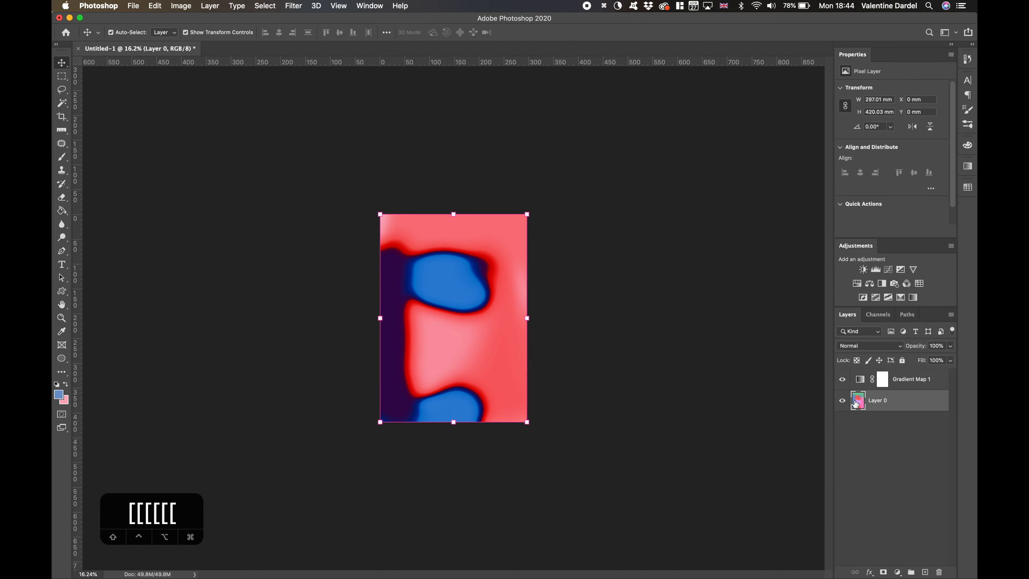
{"action": "left_click_drag", "start_coordinate": [379, 213], "coordinate": [324, 156]}
{"action": "mouse_move", "coordinate": [422, 294]}
{"action": "left_mouse_down"}
{"action": "mouse_move", "coordinate": [455, 294]}
{"action": "mouse_move", "coordinate": [422, 300]}
{"action": "left_mouse_up"}
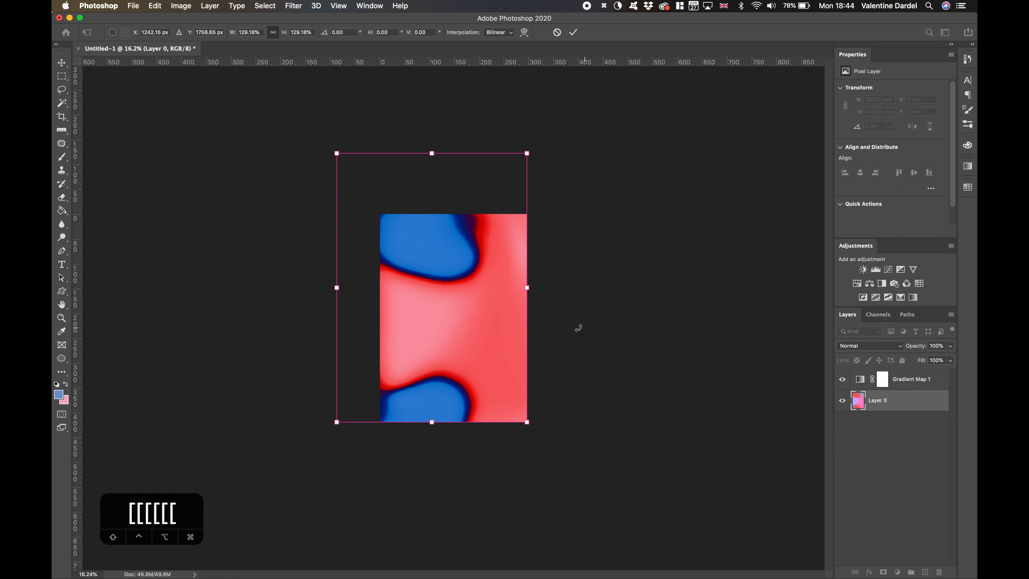
{"action": "key", "text": "Return"}
{"action": "scroll", "coordinate": [619, 352], "scroll_direction": "up", "scroll_amount": 3}
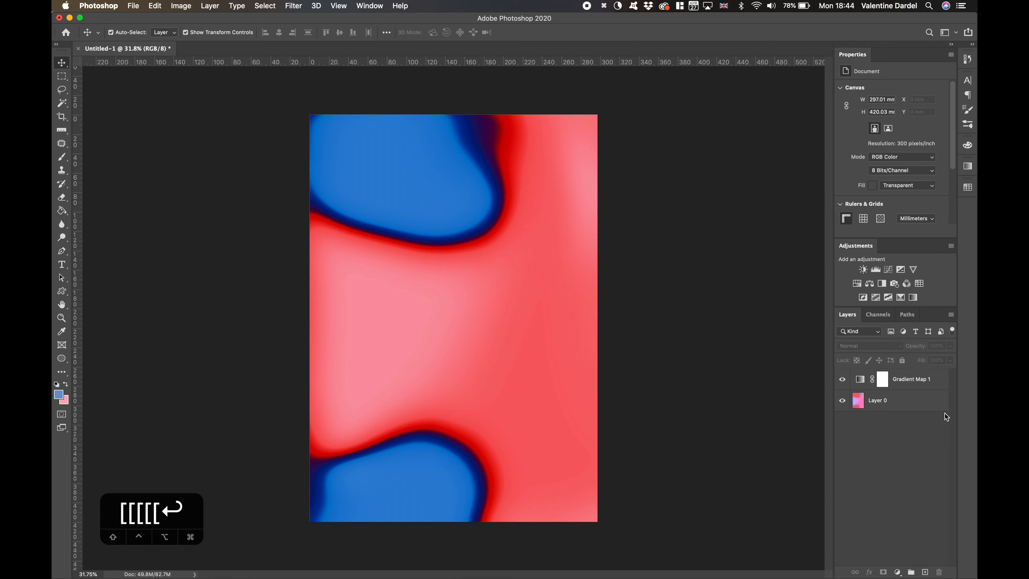
- Group the Gradient Map and painted layer and name the group Design 1
{"action": "key", "text": "super+g"}
{"action": "type", "text": "Design 1"}
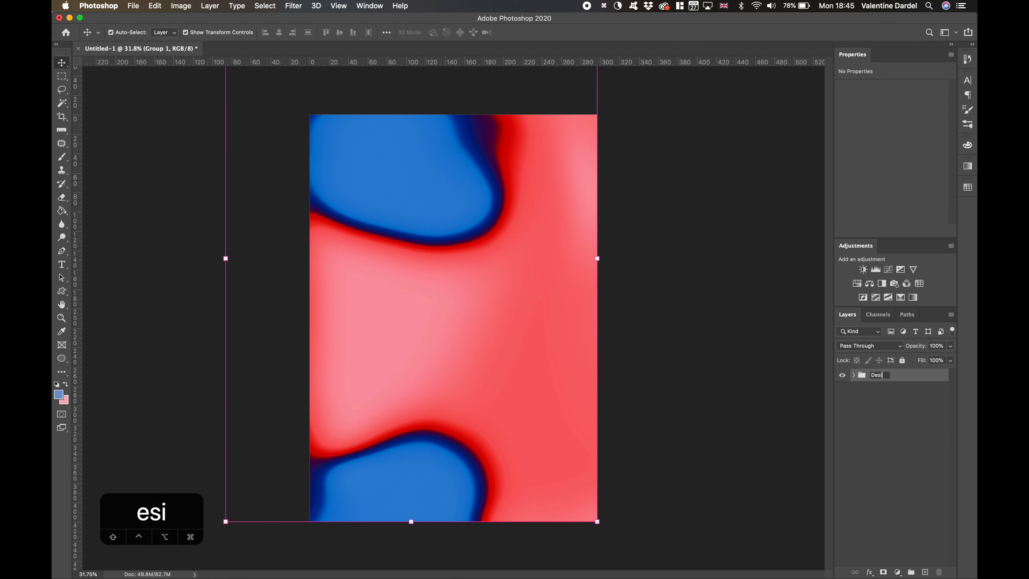
{"action": "key", "text": "Return"}
- Hide the Design 1 group and place Freeimages.jpg from the Gradient Photoshop Tutorial folder on a new layer
{"action": "left_click", "coordinate": [926, 572]}
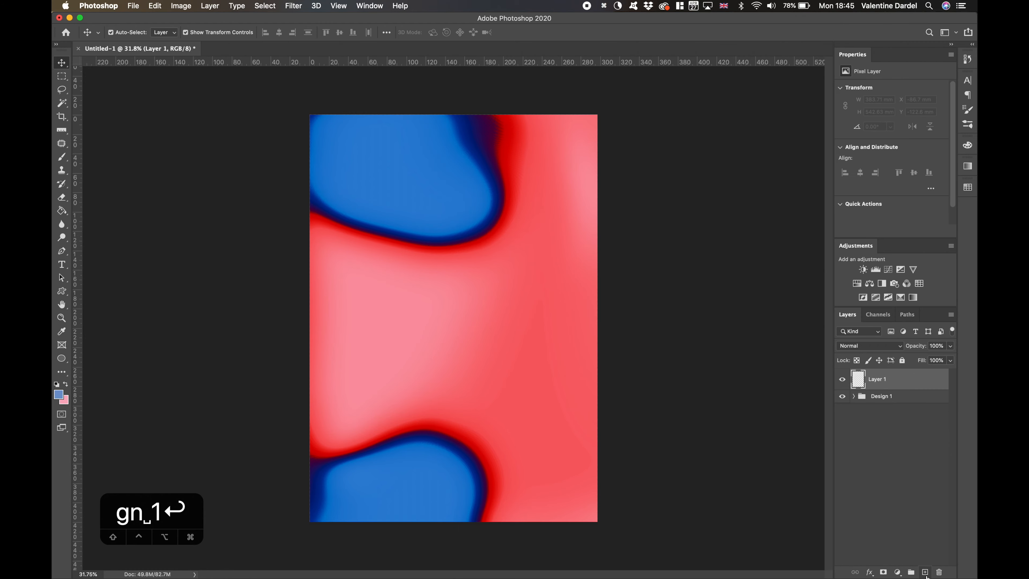
{"action": "left_click", "coordinate": [840, 396]}
{"action": "left_click_drag", "start_coordinate": [977, 323], "coordinate": [910, 323]}
{"action": "double_click", "coordinate": [959, 136]}
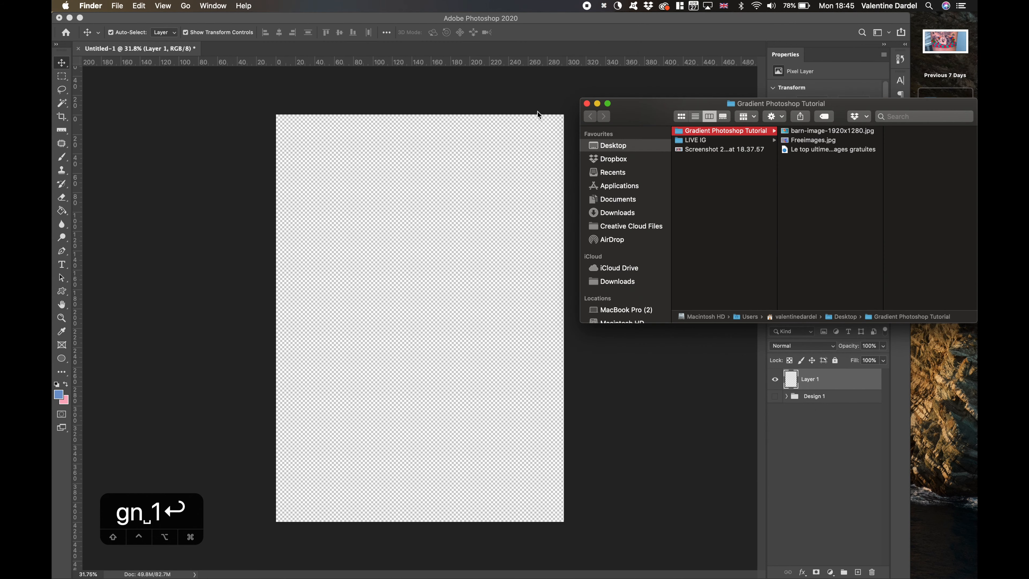
{"action": "left_click", "coordinate": [586, 104]}
{"action": "double_click", "coordinate": [945, 118]}
{"action": "left_click", "coordinate": [828, 140]}
{"action": "left_click", "coordinate": [818, 132]}
{"action": "left_click", "coordinate": [814, 140]}
{"action": "left_click", "coordinate": [467, 275]}
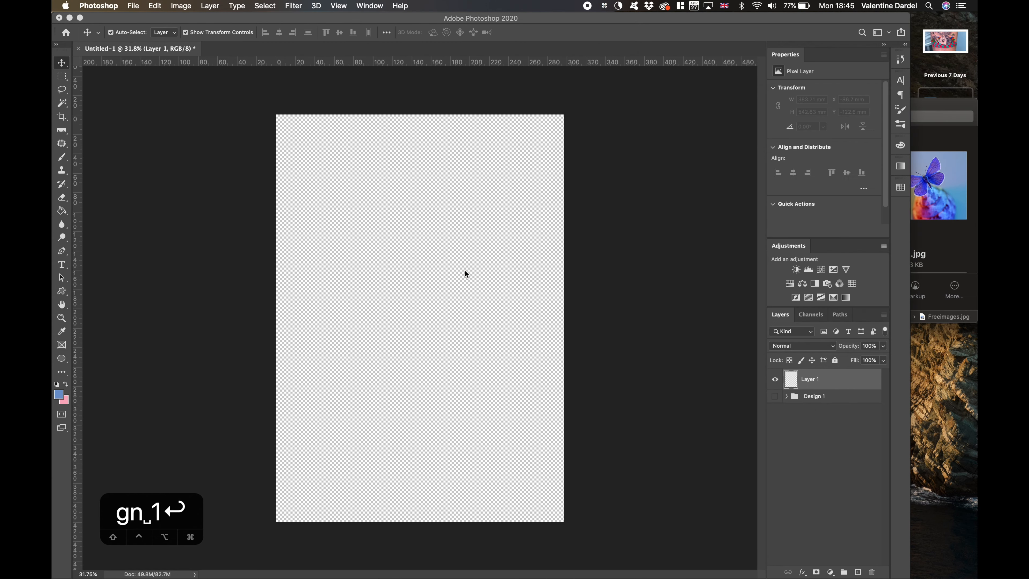
- Rotate the butterfly photo to portrait with the orange ball at lower left, and scale it to about 80% to cover the canvas
{"action": "left_click_drag", "start_coordinate": [575, 224], "coordinate": [326, 160]}
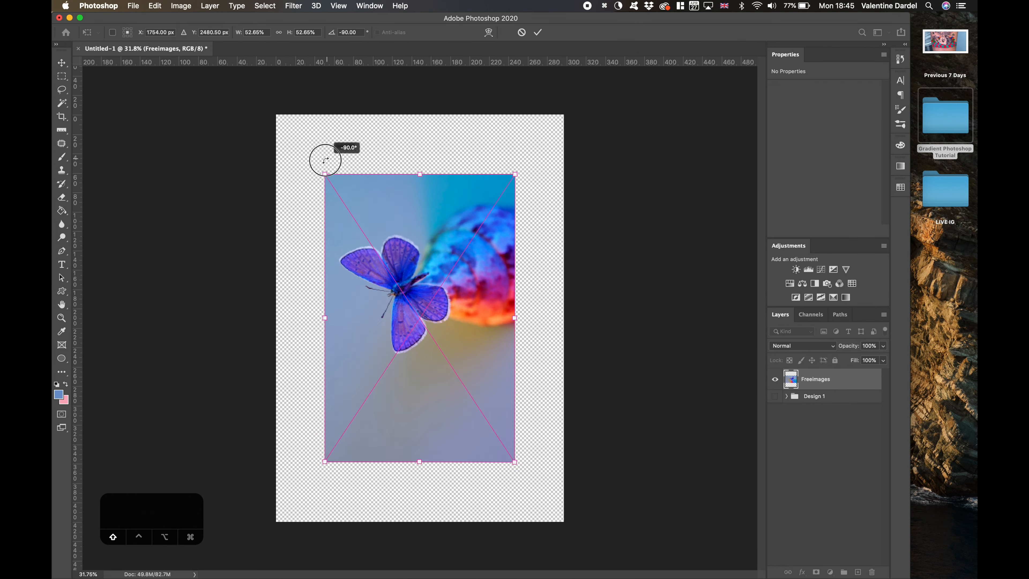
{"action": "left_click_drag", "start_coordinate": [405, 308], "coordinate": [352, 249]}
{"action": "left_click_drag", "start_coordinate": [393, 344], "coordinate": [399, 344]}
{"action": "left_click_drag", "start_coordinate": [466, 402], "coordinate": [608, 523]}
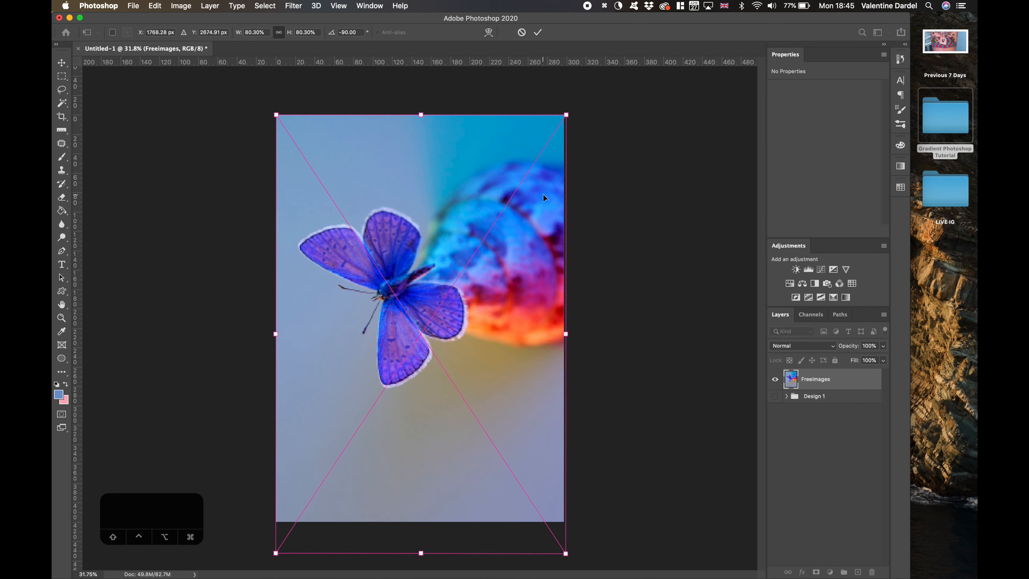
{"action": "left_click_drag", "start_coordinate": [544, 198], "coordinate": [442, 447]}
{"action": "key", "text": "Return"}
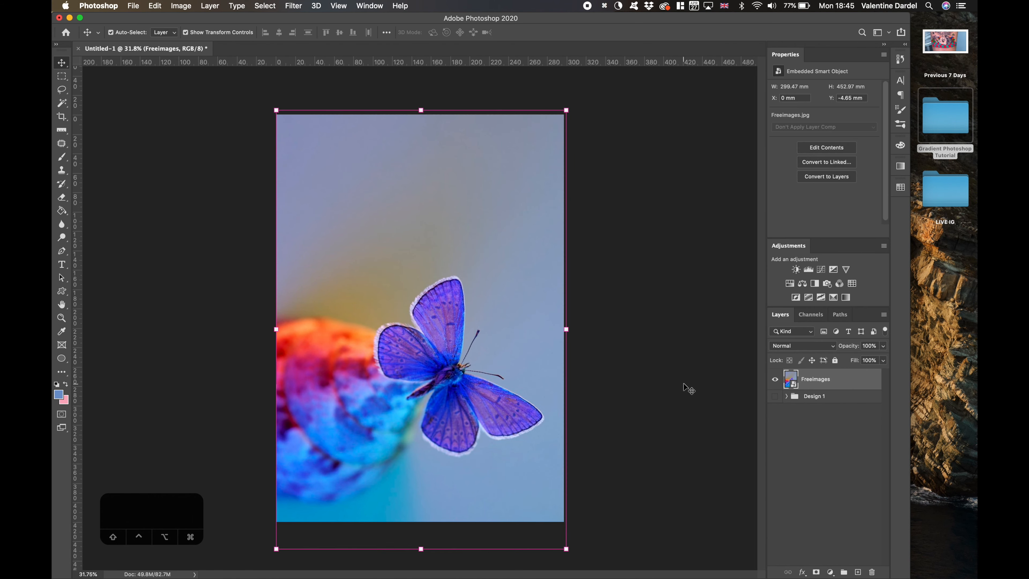
{"action": "left_click", "coordinate": [688, 388]}
{"action": "scroll", "coordinate": [684, 388], "scroll_direction": "up", "scroll_amount": 5}
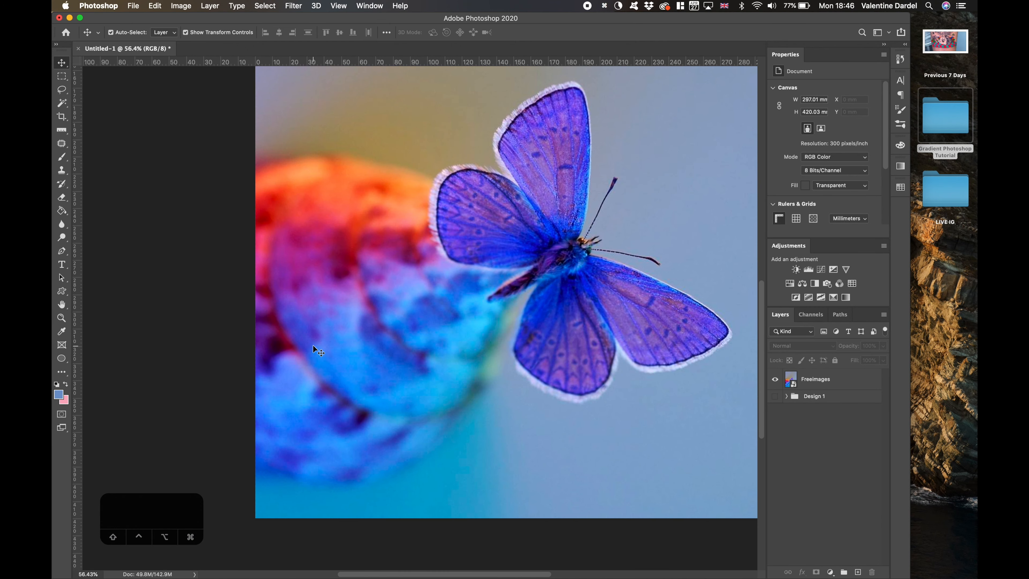
{"action": "scroll", "coordinate": [313, 344], "scroll_direction": "down", "scroll_amount": 3}
{"action": "left_click", "coordinate": [808, 384]}
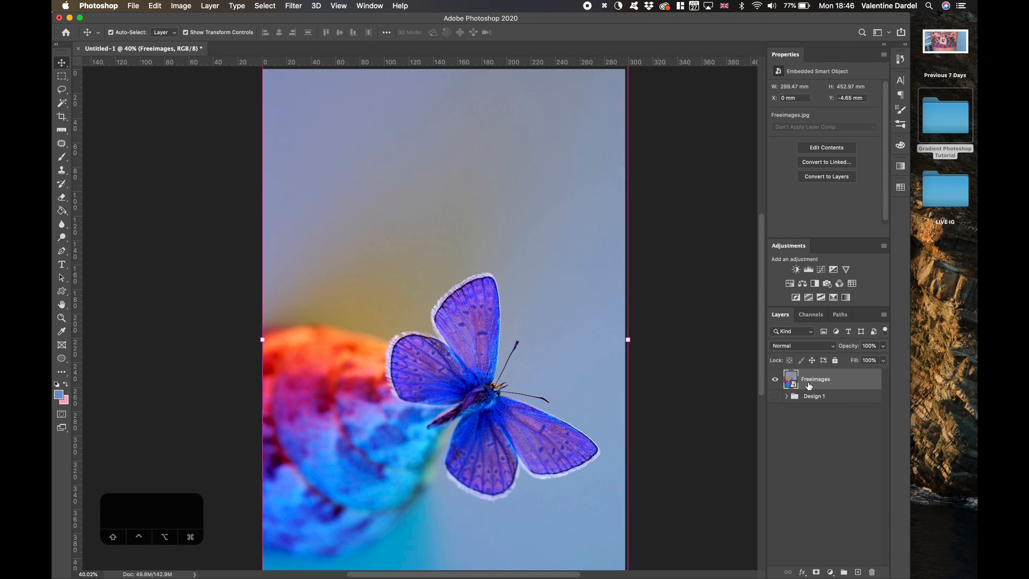
{"action": "left_click", "coordinate": [717, 377]}
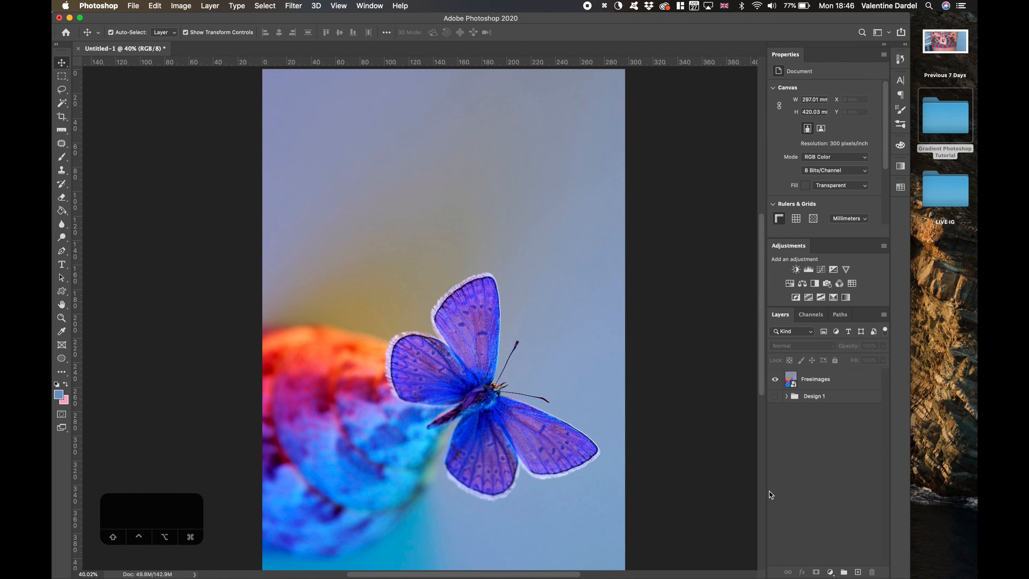
{"action": "scroll", "coordinate": [666, 218], "scroll_direction": "left", "scroll_amount": 2}
{"action": "left_click", "coordinate": [870, 380]}
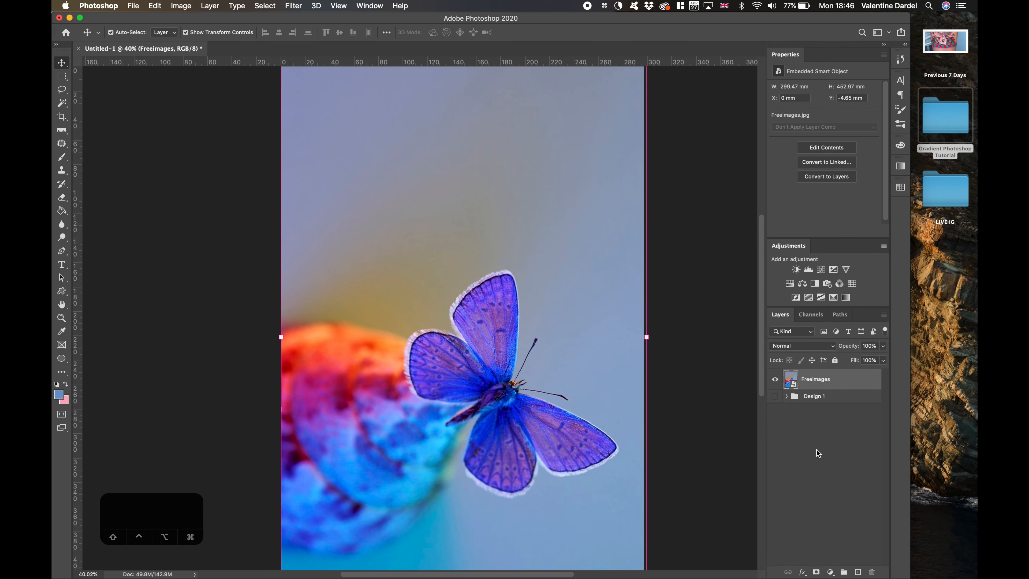
{"action": "left_click", "coordinate": [818, 453]}
- Add a Gradient Map adjustment above the butterfly photo and recolor the gradient's starting stop dark blue
{"action": "left_click_drag", "start_coordinate": [910, 263], "coordinate": [976, 261]}
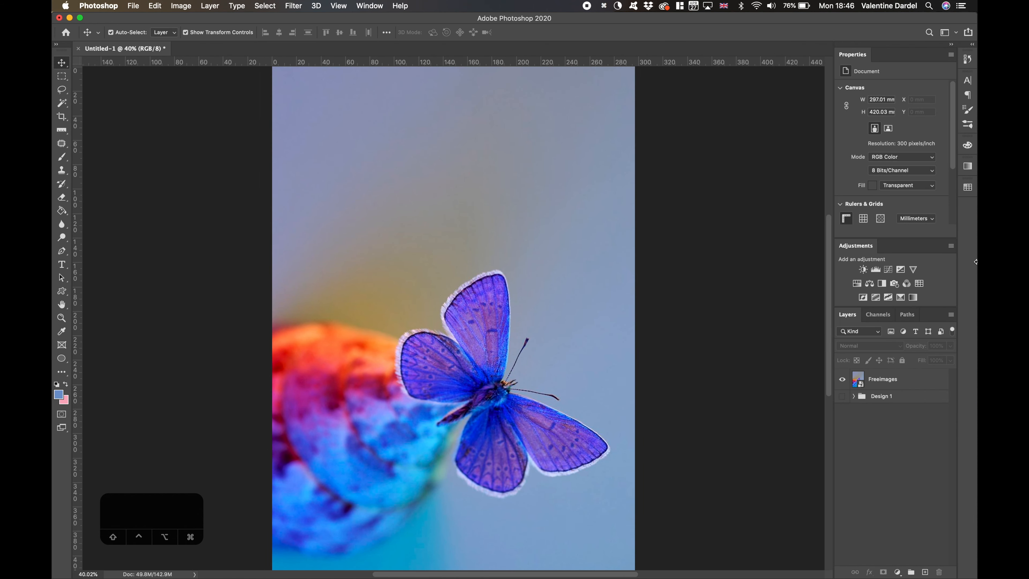
{"action": "left_click", "coordinate": [896, 382]}
{"action": "left_click", "coordinate": [913, 297]}
{"action": "left_click", "coordinate": [887, 92]}
{"action": "left_click_drag", "start_coordinate": [809, 74], "coordinate": [820, 113]}
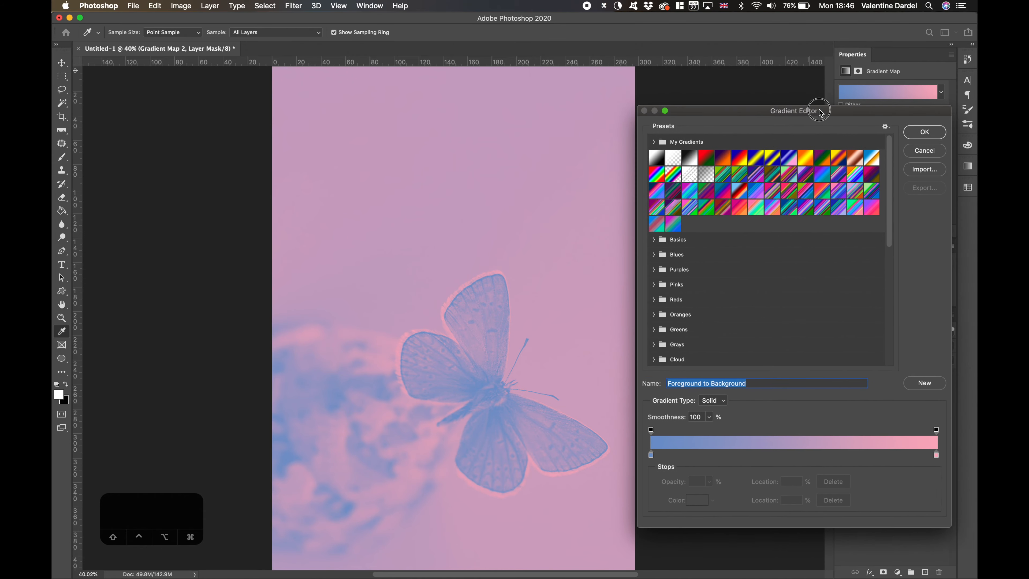
{"action": "scroll", "coordinate": [754, 206], "scroll_direction": "down", "scroll_amount": 3}
{"action": "double_click", "coordinate": [651, 455]}
{"action": "left_click_drag", "start_coordinate": [214, 285], "coordinate": [238, 310]}
{"action": "left_click", "coordinate": [331, 238]}
- Add a teal stop at 32% to the gradient
{"action": "left_click", "coordinate": [741, 455]}
{"action": "double_click", "coordinate": [741, 454]}
{"action": "left_click", "coordinate": [150, 256]}
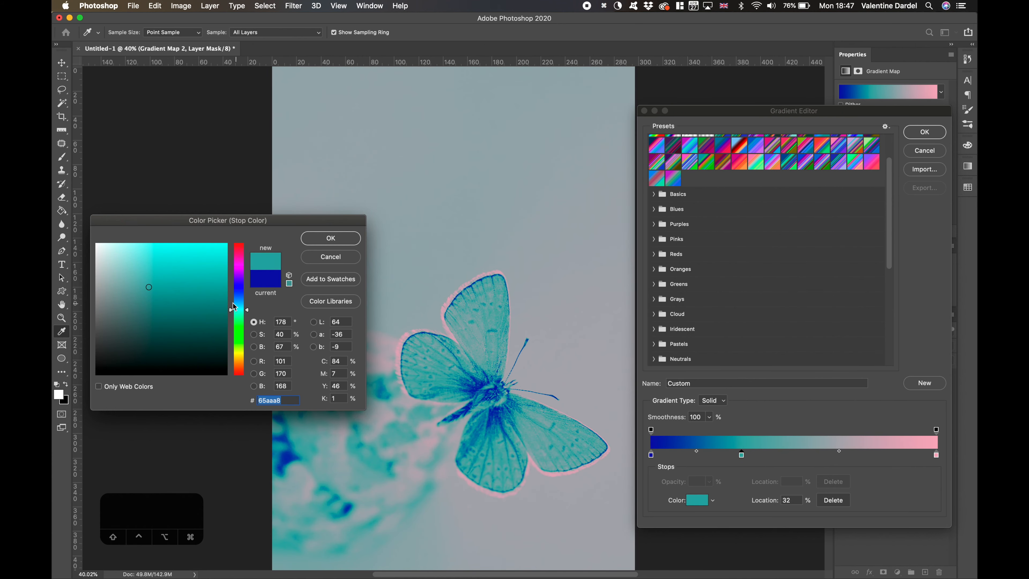
{"action": "left_click", "coordinate": [139, 284]}
{"action": "left_click_drag", "start_coordinate": [139, 284], "coordinate": [151, 284]}
{"action": "left_click", "coordinate": [329, 238]}
- Rearrange the gradient stops to pink near the middle, dark blue at about 76% and teal at 89%
{"action": "left_click_drag", "start_coordinate": [936, 454], "coordinate": [803, 455]}
{"action": "left_click_drag", "start_coordinate": [741, 455], "coordinate": [717, 461]}
{"action": "left_click_drag", "start_coordinate": [651, 455], "coordinate": [904, 456]}
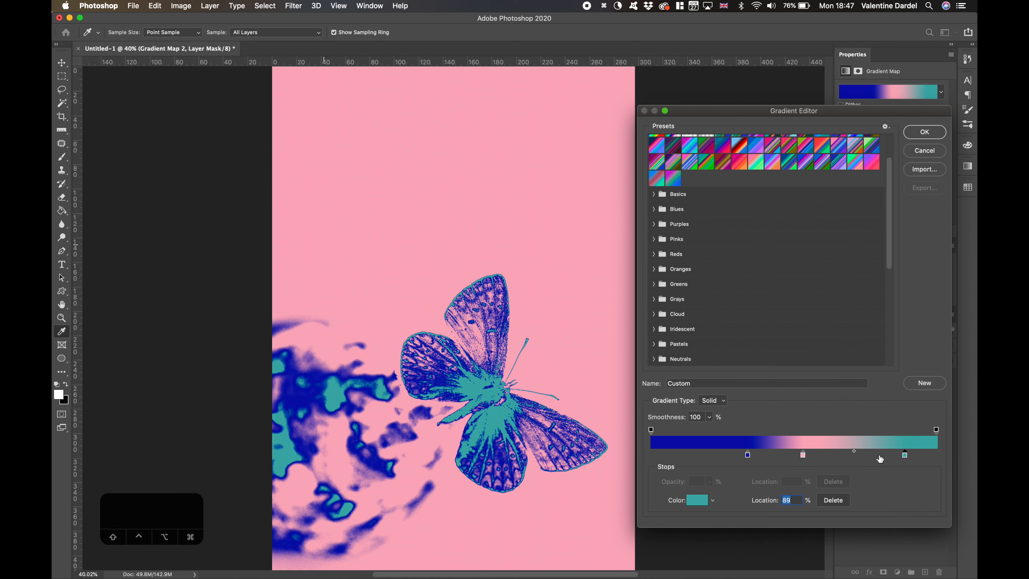
{"action": "left_click_drag", "start_coordinate": [747, 454], "coordinate": [868, 454]}
{"action": "mouse_move", "coordinate": [803, 455]}
{"action": "left_mouse_down"}
{"action": "mouse_move", "coordinate": [747, 455]}
{"action": "mouse_move", "coordinate": [796, 455]}
{"action": "left_mouse_up"}
- Add a stop at 3% near the gradient's start and color it crimson red
{"action": "left_click", "coordinate": [658, 455]}
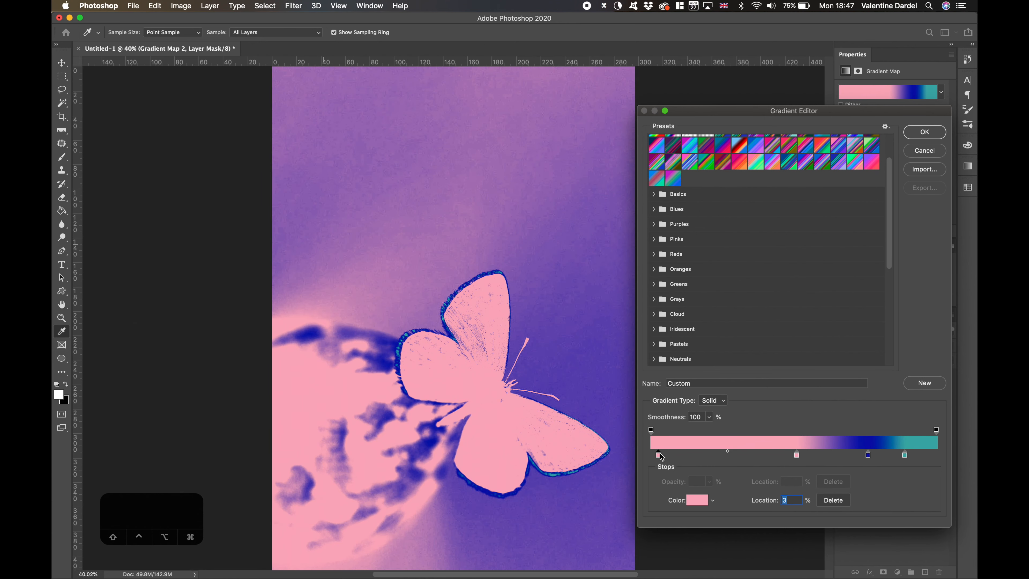
{"action": "double_click", "coordinate": [658, 455]}
{"action": "left_click_drag", "start_coordinate": [196, 259], "coordinate": [224, 281]}
{"action": "left_click", "coordinate": [310, 236]}
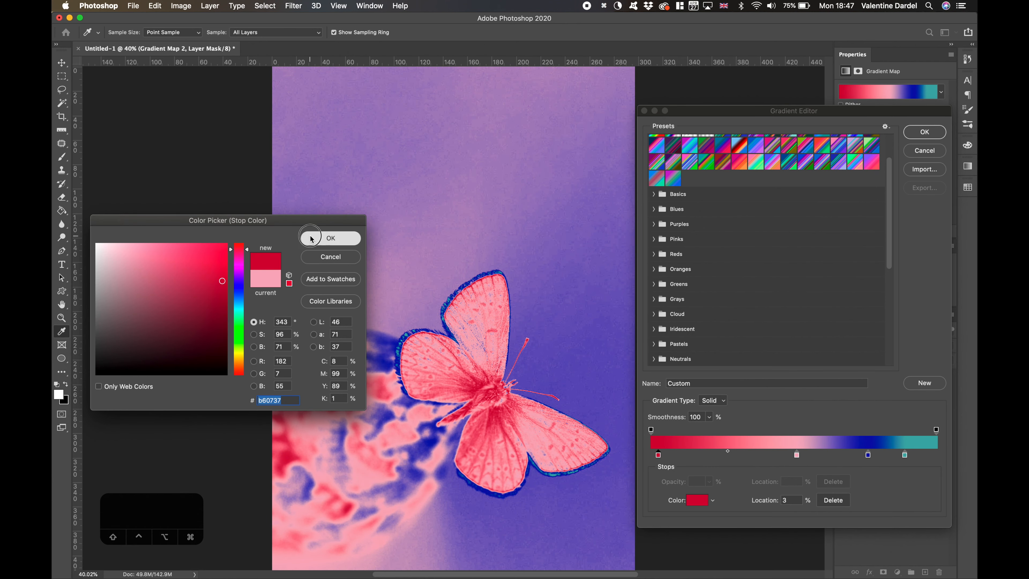
- Move the pink stop to about 43%, shift the red-to-pink midpoint toward pink, and accept the gradient
{"action": "mouse_move", "coordinate": [796, 455]}
{"action": "left_mouse_down"}
{"action": "mouse_move", "coordinate": [768, 455]}
{"action": "mouse_move", "coordinate": [817, 451]}
{"action": "mouse_move", "coordinate": [809, 451]}
{"action": "left_mouse_up"}
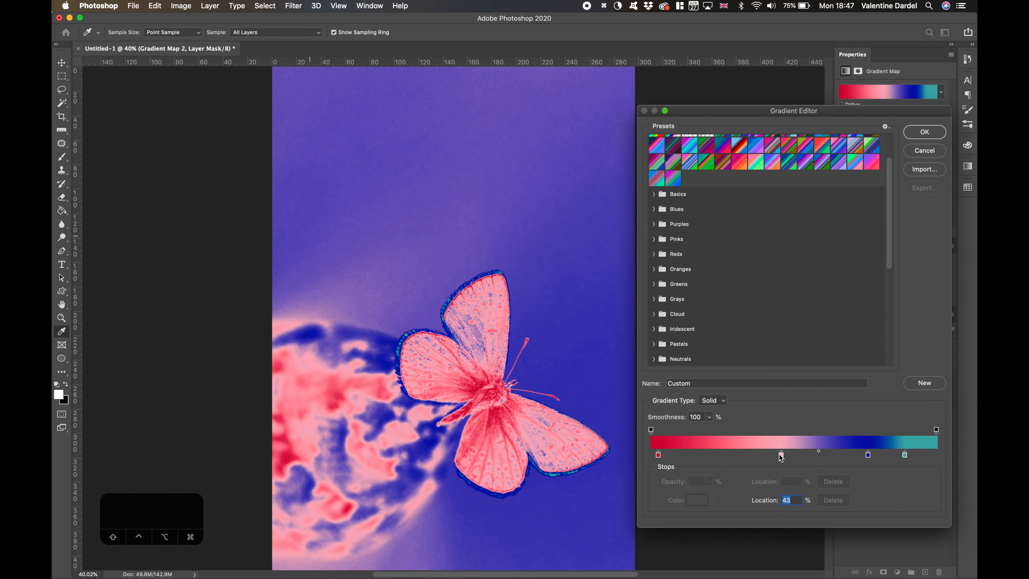
{"action": "left_click", "coordinate": [781, 455]}
{"action": "left_click_drag", "start_coordinate": [720, 451], "coordinate": [744, 451]}
{"action": "left_click", "coordinate": [924, 135]}
{"action": "scroll", "coordinate": [678, 297], "scroll_direction": "down", "scroll_amount": 3}
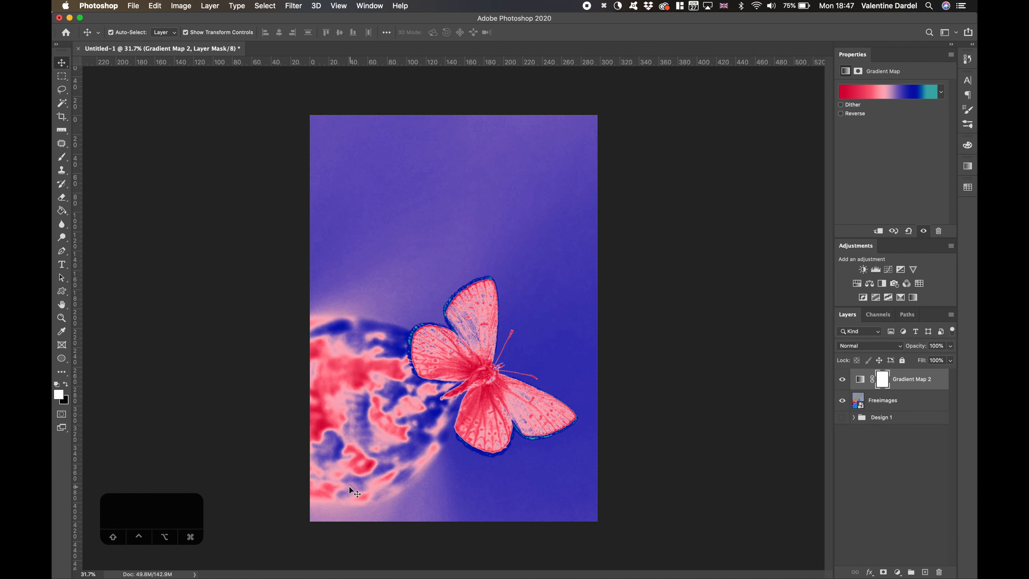
- Try the Gradient Map layer at 47% opacity, compare it hidden and shown, and return the opacity to 100%
{"action": "left_click", "coordinate": [859, 378]}
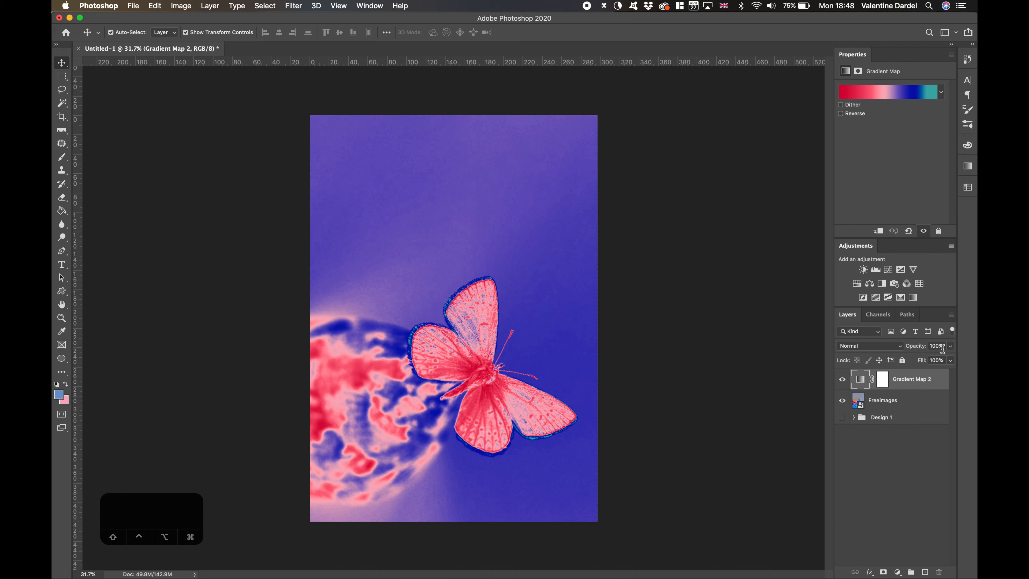
{"action": "left_click_drag", "start_coordinate": [949, 358], "coordinate": [924, 358]}
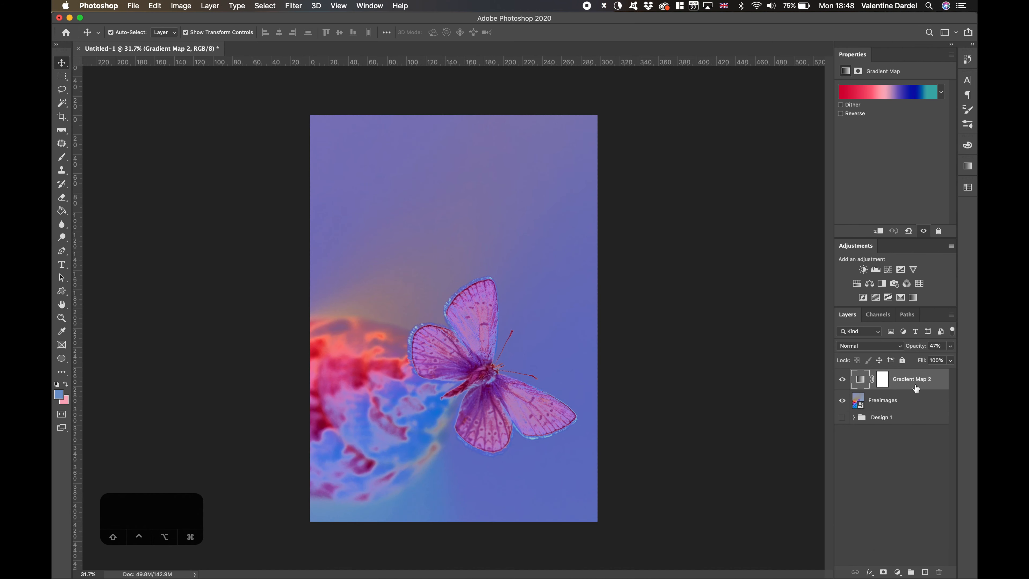
{"action": "left_click", "coordinate": [842, 380]}
{"action": "left_click", "coordinate": [842, 380]}
{"action": "left_click", "coordinate": [842, 380]}
{"action": "left_click", "coordinate": [842, 380]}
{"action": "left_click", "coordinate": [842, 380]}
{"action": "left_click", "coordinate": [843, 381]}
{"action": "left_click_drag", "start_coordinate": [932, 358], "coordinate": [952, 358]}
- Try the Hue blend mode on the Gradient Map layer and return it to Normal
{"action": "left_click", "coordinate": [869, 345]}
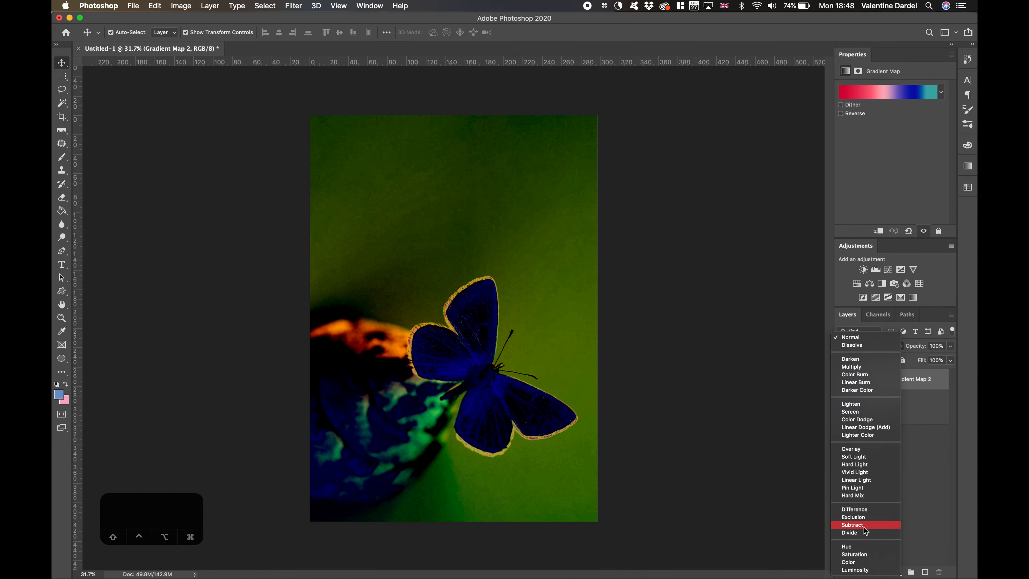
{"action": "left_click", "coordinate": [860, 546]}
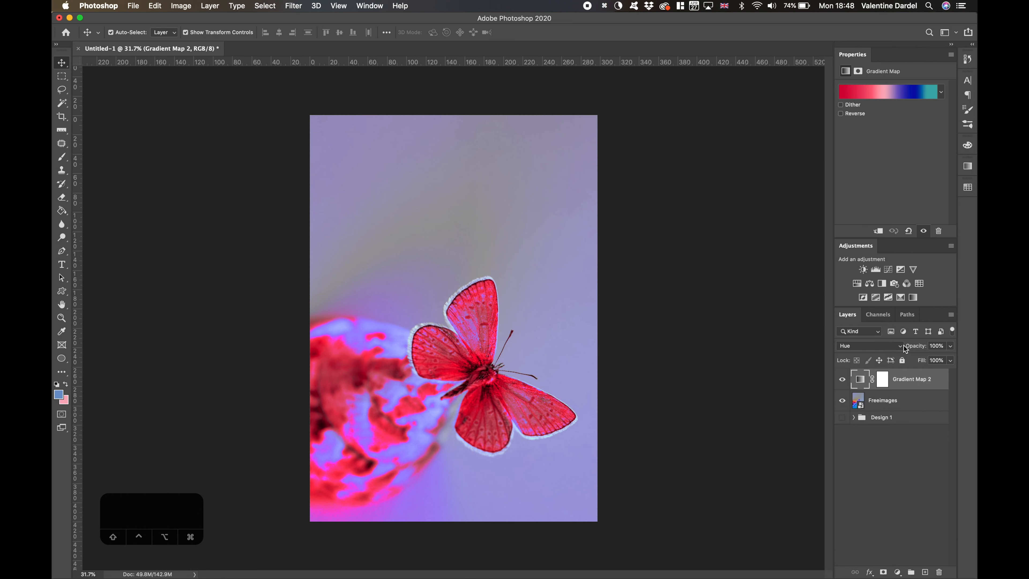
{"action": "left_click", "coordinate": [900, 345]}
{"action": "left_click", "coordinate": [893, 136]}
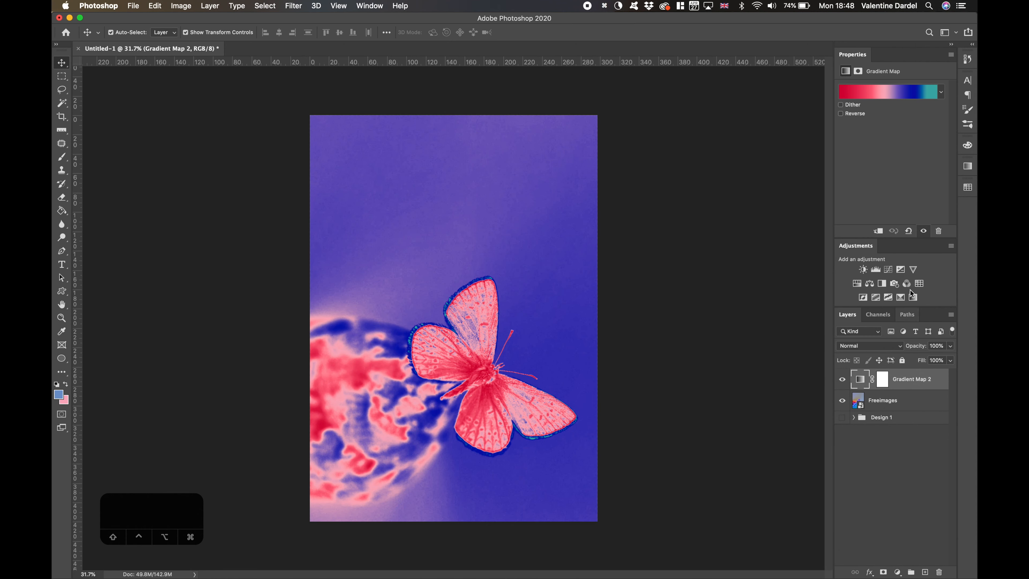
- Group the Gradient Map and butterfly photo layers as Design 2 and hide the group
{"action": "left_click", "coordinate": [922, 400], "text": "shift"}
{"action": "key", "text": "super+g"}
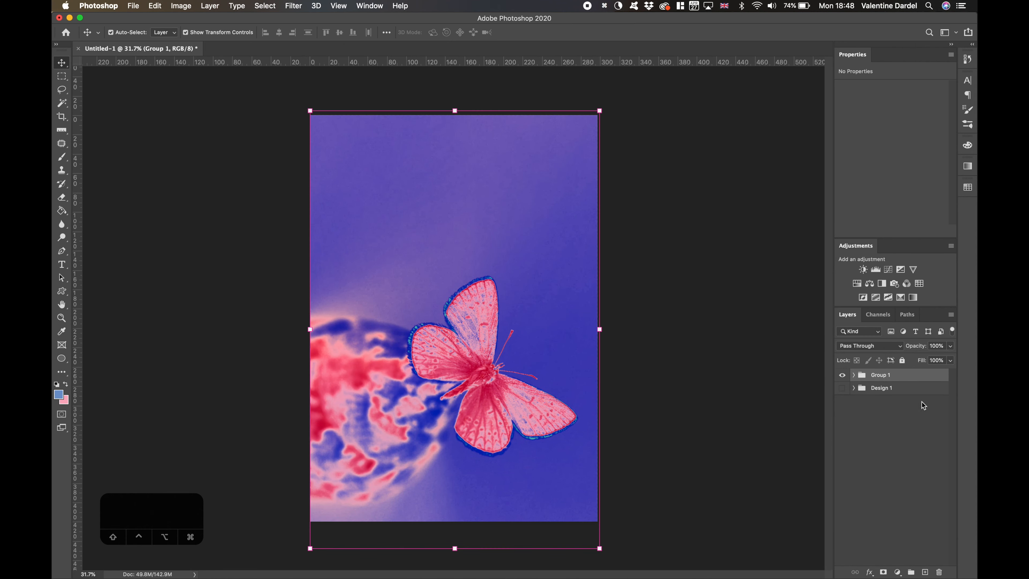
{"action": "type", "text": "Design 2"}
{"action": "key", "text": "Return"}
{"action": "left_click", "coordinate": [843, 374]}
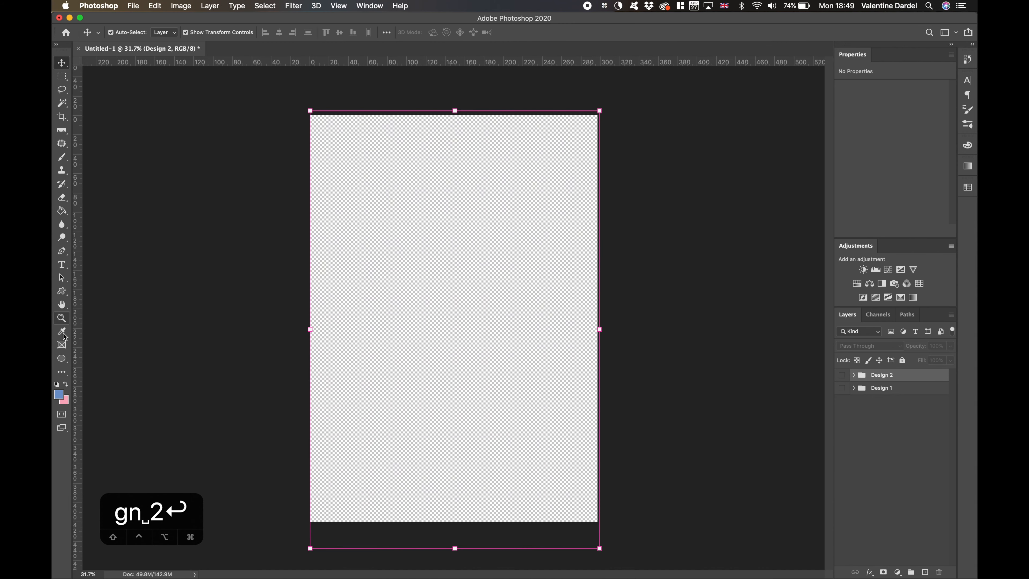
- Draw a circle about 1780 px across in the canvas's upper half with a black-to-white gradient fill and no stroke
{"action": "left_click", "coordinate": [63, 359]}
{"action": "left_click_drag", "start_coordinate": [361, 205], "coordinate": [518, 349]}
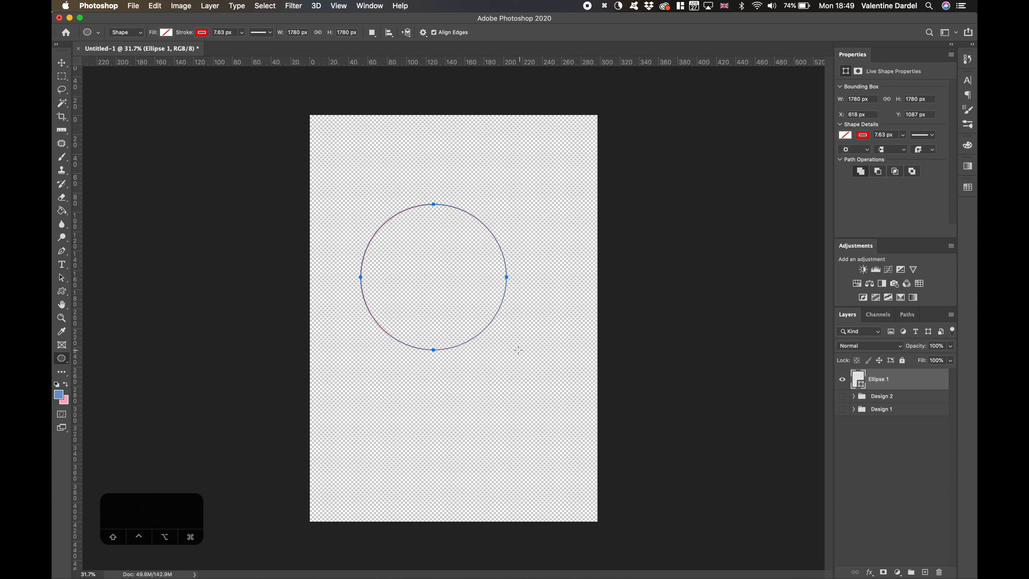
{"action": "left_click", "coordinate": [166, 33]}
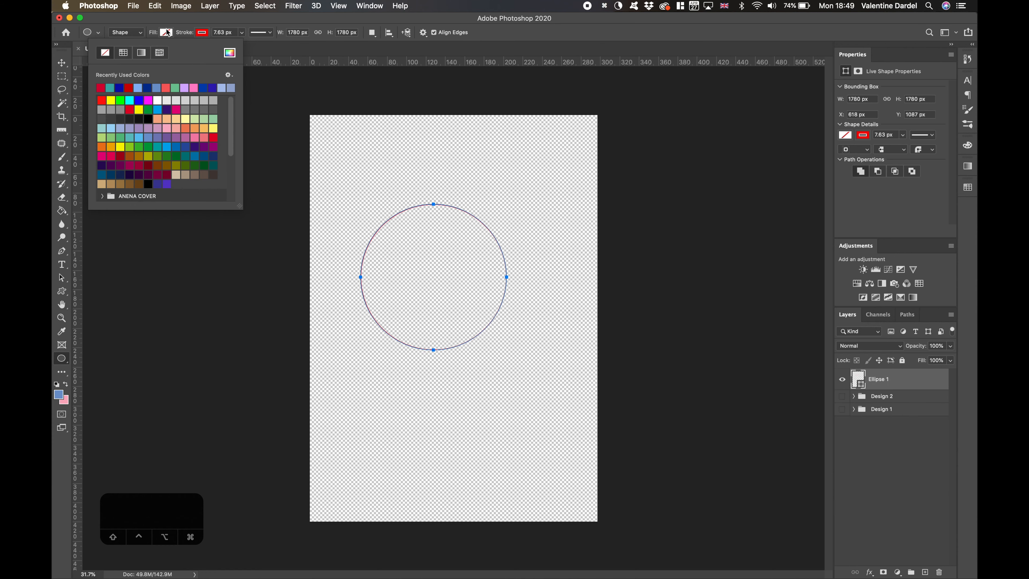
{"action": "left_click", "coordinate": [141, 53]}
{"action": "left_click", "coordinate": [199, 33]}
{"action": "left_click", "coordinate": [141, 54]}
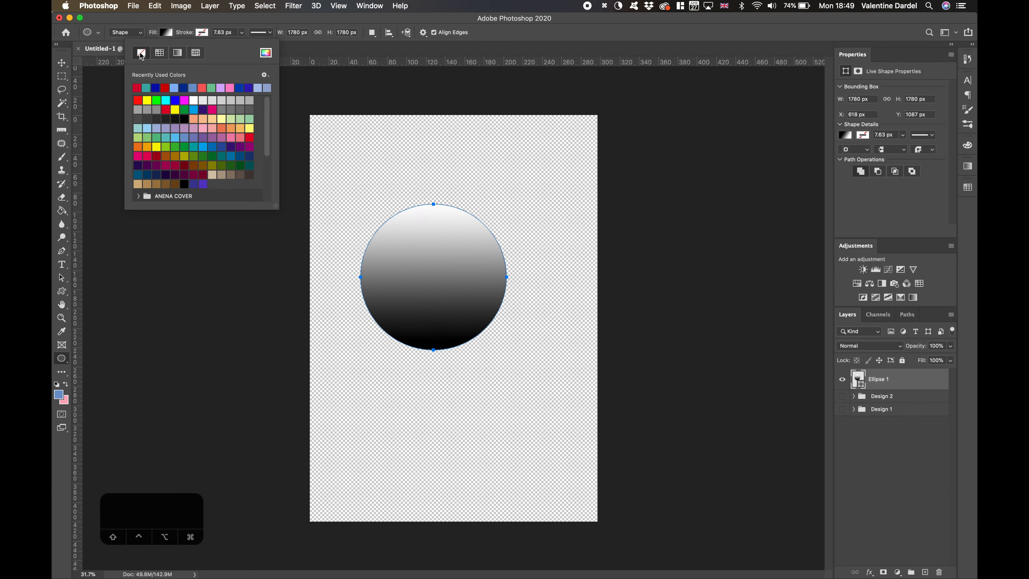
{"action": "key", "text": "v"}
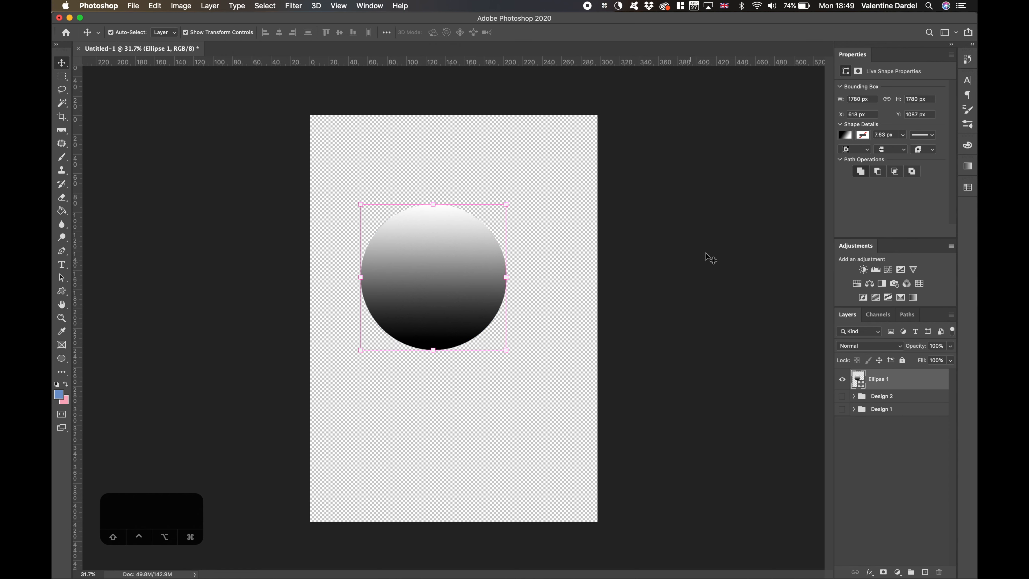
- Fill the circle with the red-to-peach gradient Orange_04 from the Oranges presets
{"action": "left_click", "coordinate": [848, 136]}
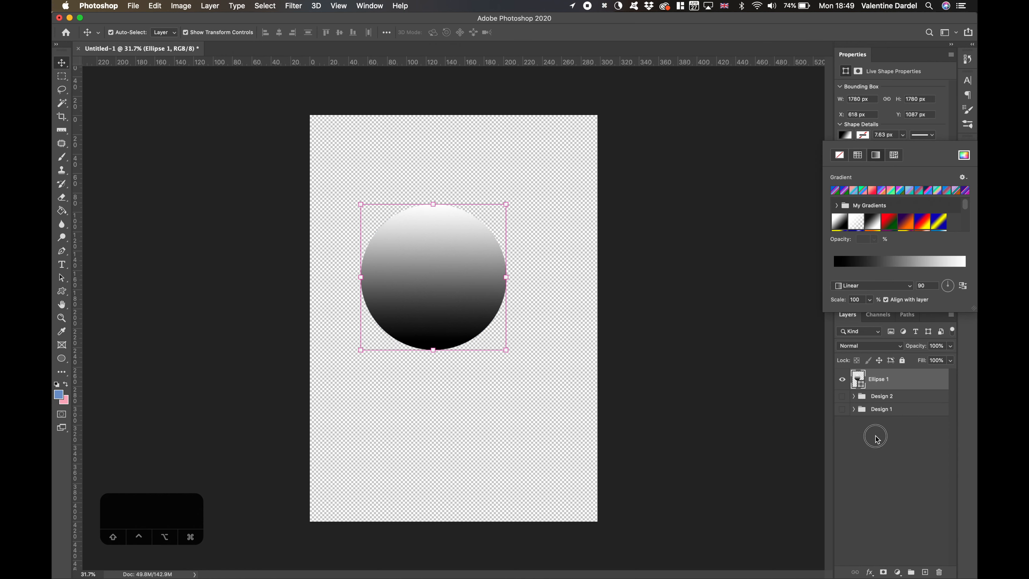
{"action": "left_click_drag", "start_coordinate": [973, 310], "coordinate": [970, 493]}
{"action": "scroll", "coordinate": [917, 235], "scroll_direction": "down", "scroll_amount": 6}
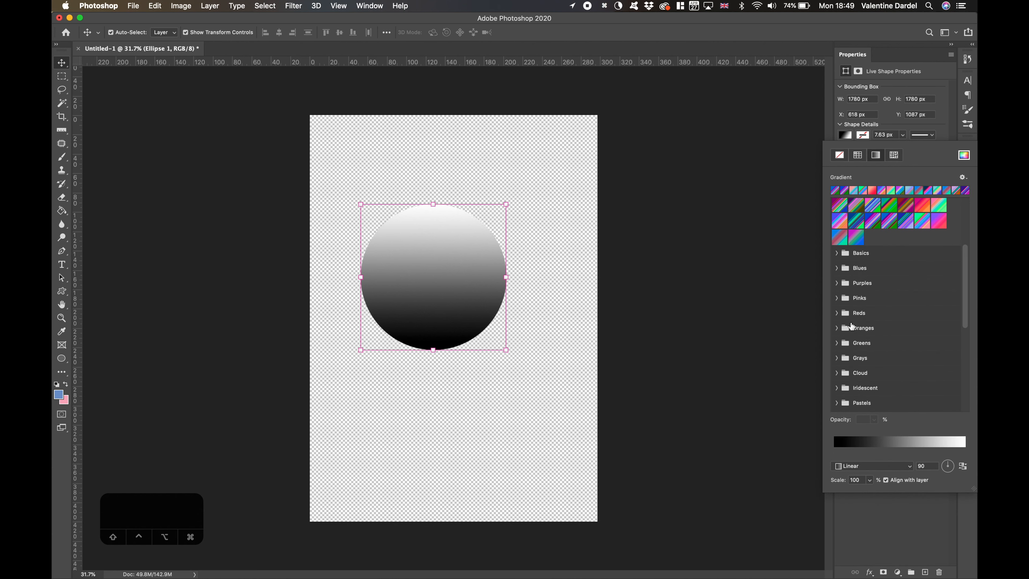
{"action": "left_click", "coordinate": [834, 327]}
{"action": "left_click", "coordinate": [903, 346]}
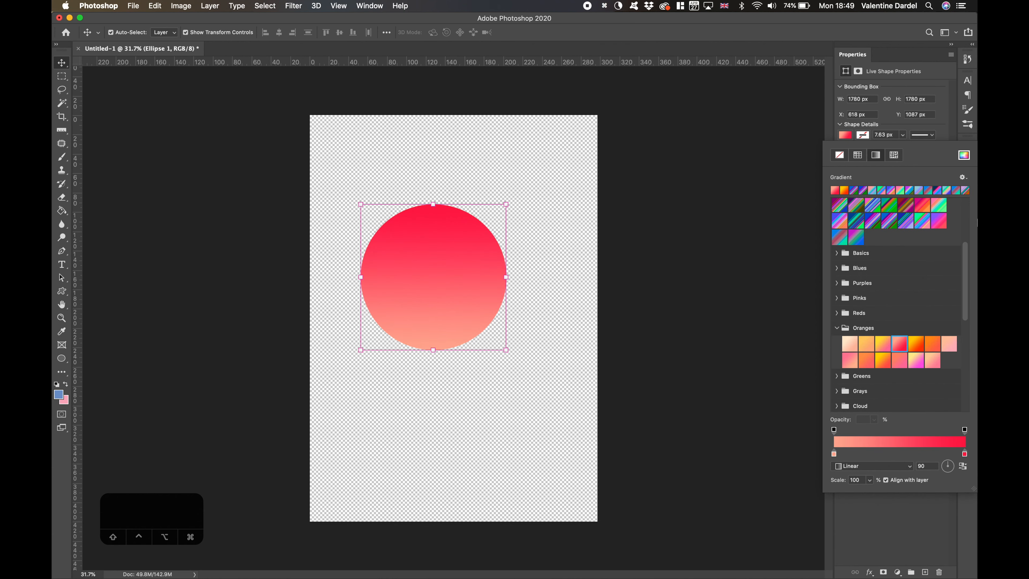
{"action": "left_click", "coordinate": [728, 206]}
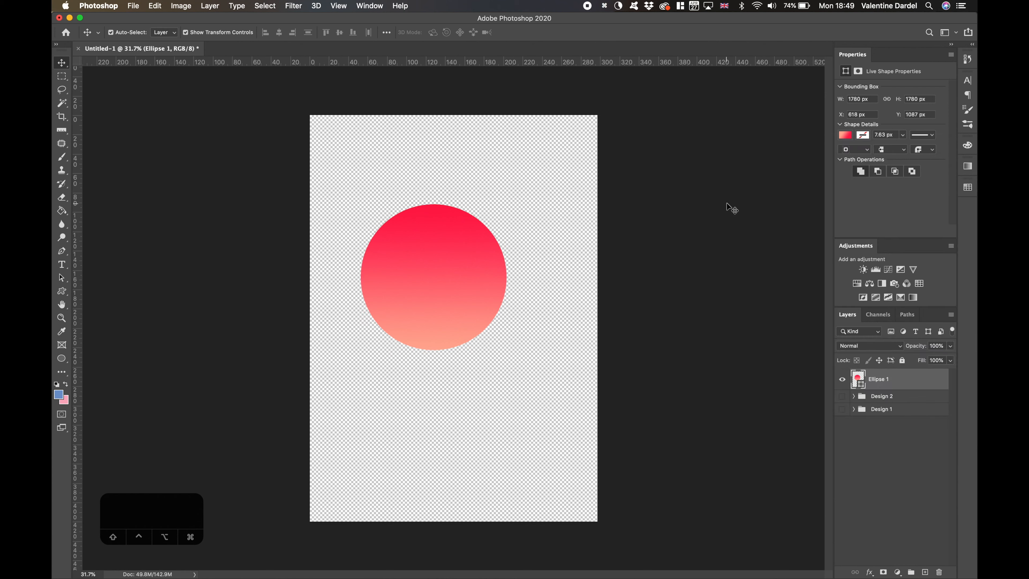
- Add a new layer beneath all the others, fill it with the pink swatch color, and name it BG
{"action": "left_click", "coordinate": [924, 571]}
{"action": "left_click_drag", "start_coordinate": [911, 381], "coordinate": [910, 482]}
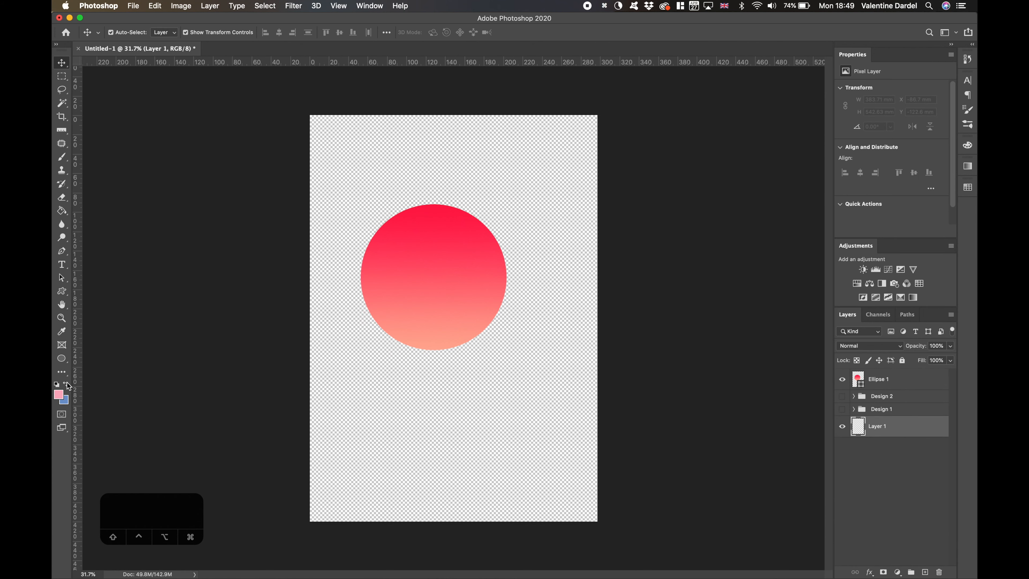
{"action": "left_click", "coordinate": [61, 210]}
{"action": "left_click", "coordinate": [435, 225]}
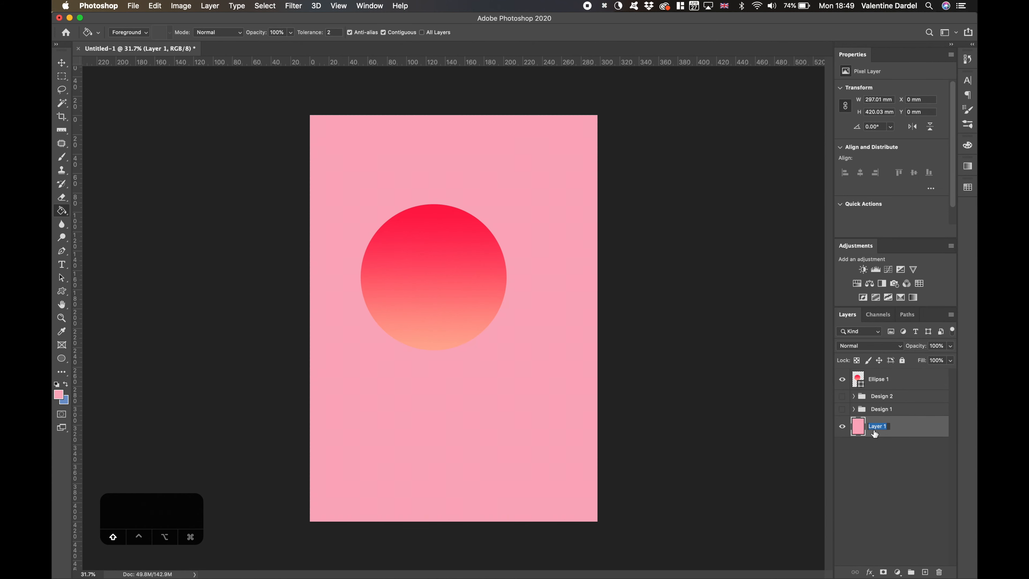
- Refill the BG layer with a lighter shade of the same pink
{"action": "left_click", "coordinate": [59, 396]}
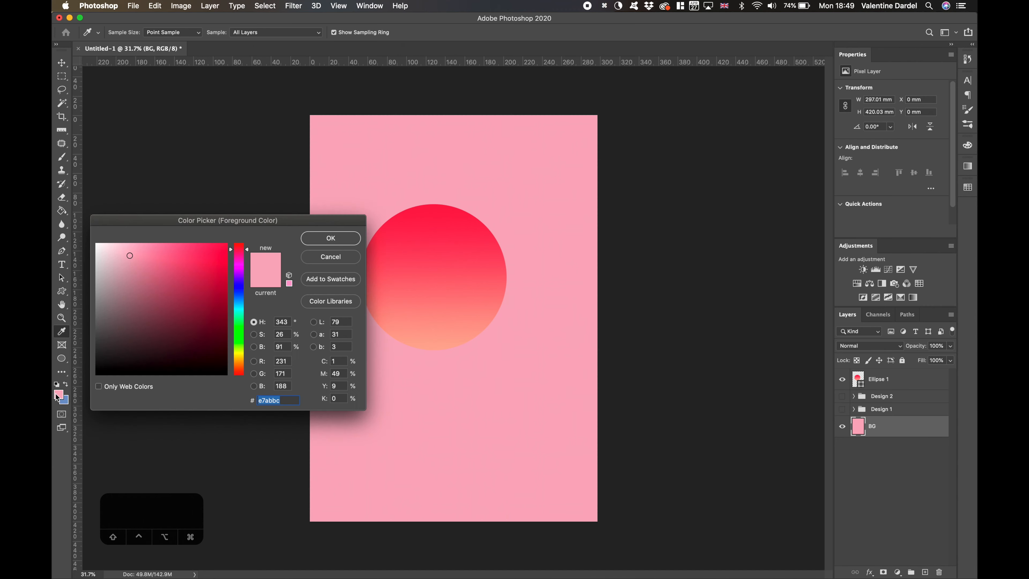
{"action": "left_click", "coordinate": [119, 246]}
{"action": "left_click", "coordinate": [328, 242]}
{"action": "left_click", "coordinate": [361, 239]}
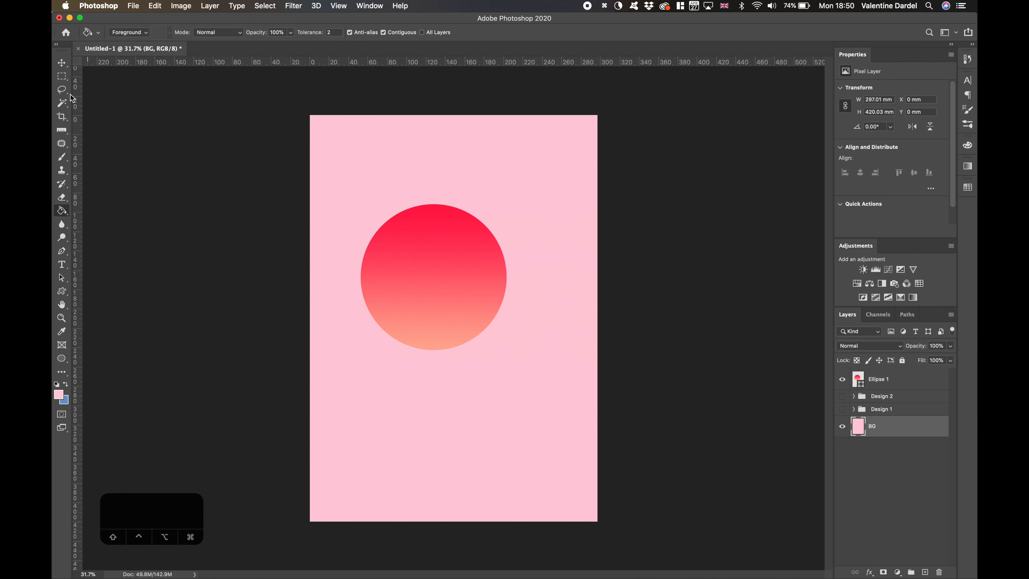
- Recolor the BG layer with the warm light pink f9caca
{"action": "left_click", "coordinate": [63, 394]}
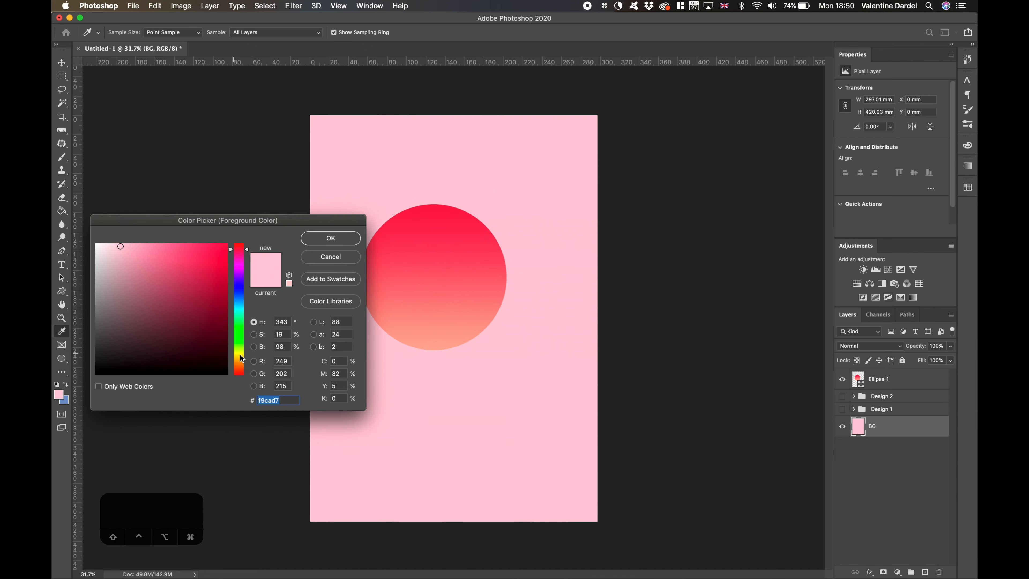
{"action": "left_click", "coordinate": [325, 238]}
{"action": "left_click", "coordinate": [338, 226]}
- Move the gradient circle to the middle of the canvas and rotate it with Free Transform
{"action": "left_click_drag", "start_coordinate": [415, 250], "coordinate": [435, 178]}
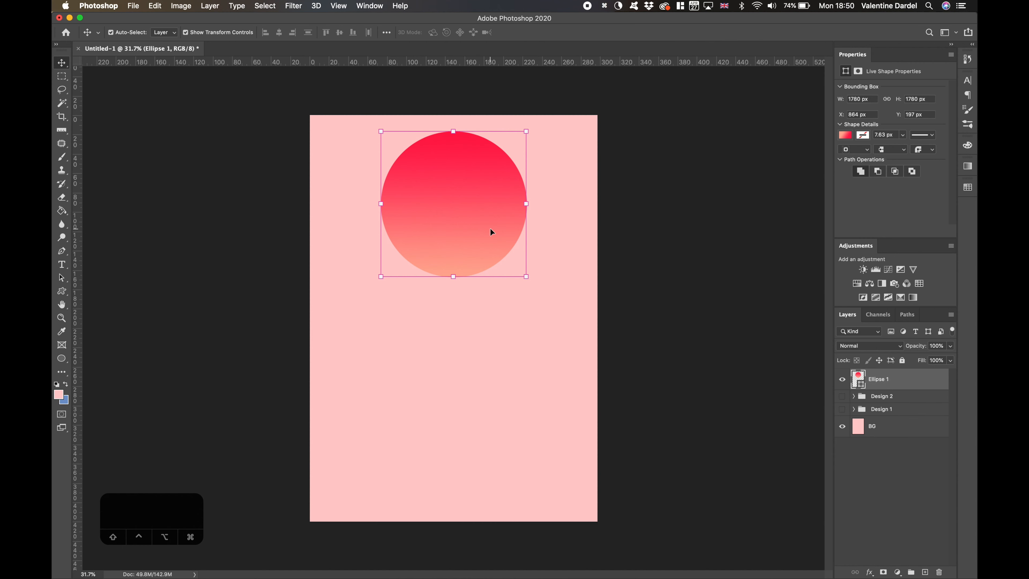
{"action": "left_click_drag", "start_coordinate": [490, 229], "coordinate": [483, 343]}
{"action": "left_click_drag", "start_coordinate": [534, 246], "coordinate": [416, 435]}
{"action": "left_click_drag", "start_coordinate": [565, 351], "coordinate": [632, 396]}
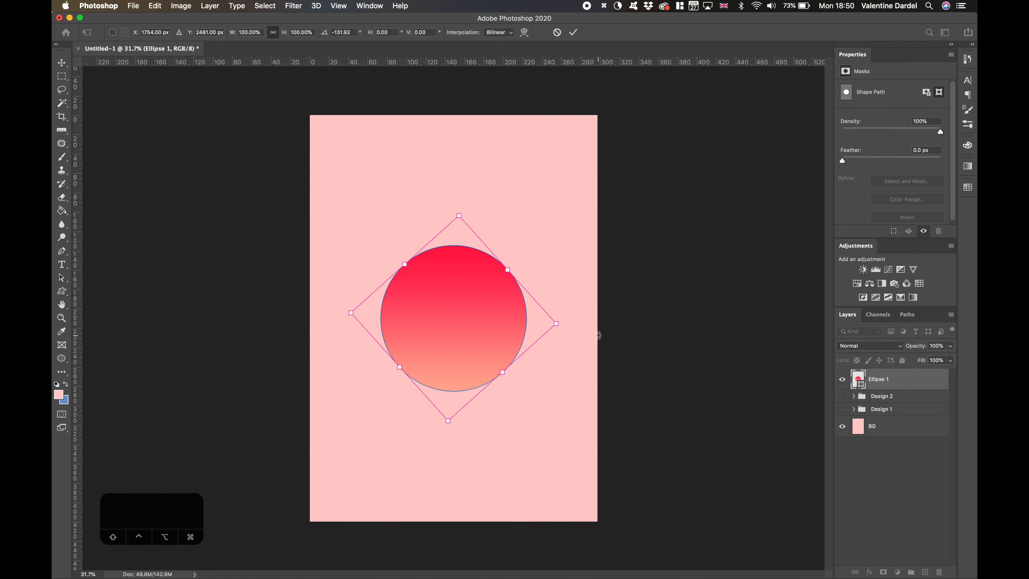
{"action": "left_click_drag", "start_coordinate": [529, 445], "coordinate": [528, 445]}
{"action": "left_click_drag", "start_coordinate": [482, 207], "coordinate": [591, 342]}
{"action": "key", "text": "Return"}
{"action": "left_click", "coordinate": [627, 358]}
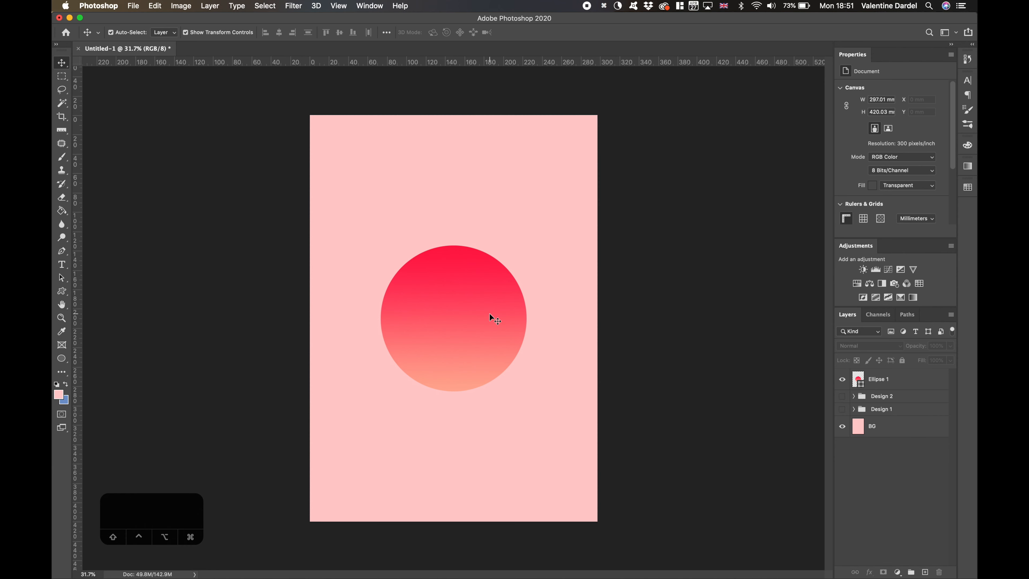
- Place a duplicate of the circle in the canvas's lower right and set its fill's gradient type to Noise
{"action": "left_click_drag", "start_coordinate": [489, 312], "coordinate": [518, 413]}
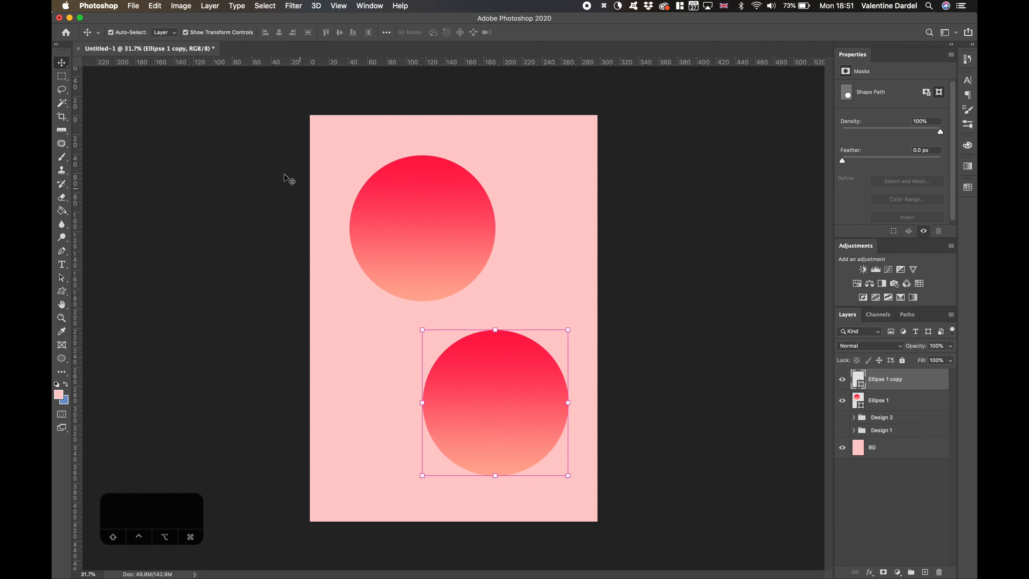
{"action": "double_click", "coordinate": [858, 380]}
{"action": "left_click", "coordinate": [644, 255]}
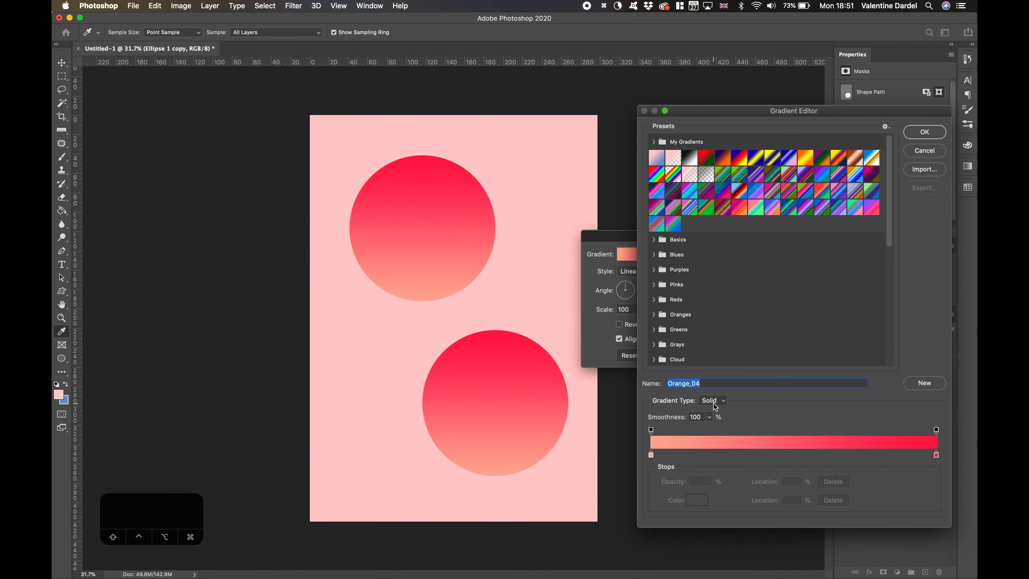
{"action": "left_click", "coordinate": [724, 400]}
{"action": "left_click", "coordinate": [725, 410]}
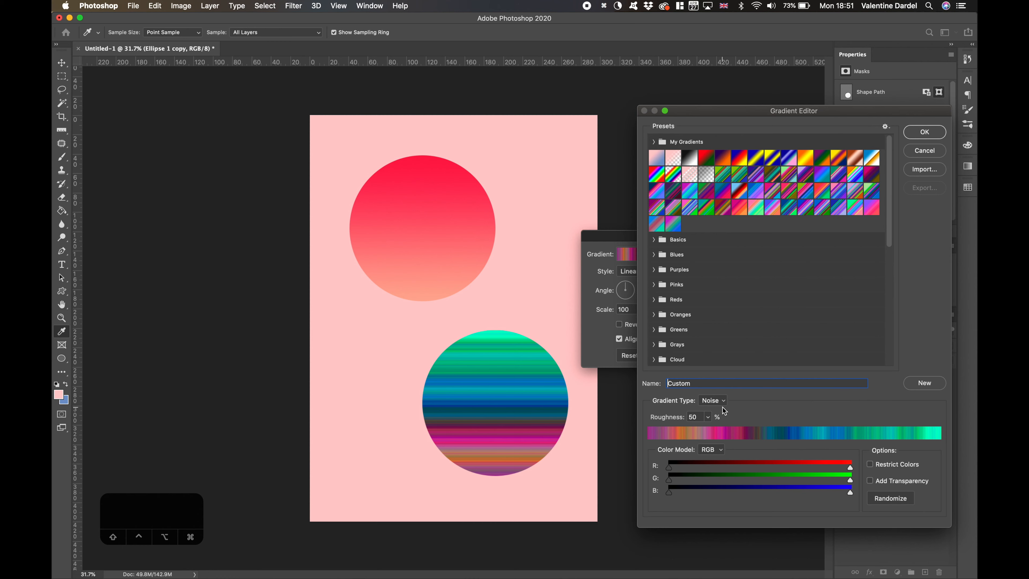
- Try a roughness of 77% and the color range limits on the noise gradient, and raise the roughness to 100%
{"action": "mouse_move", "coordinate": [709, 431]}
{"action": "left_mouse_down"}
{"action": "mouse_move", "coordinate": [739, 428]}
{"action": "mouse_move", "coordinate": [682, 434]}
{"action": "mouse_move", "coordinate": [721, 430]}
{"action": "left_mouse_up"}
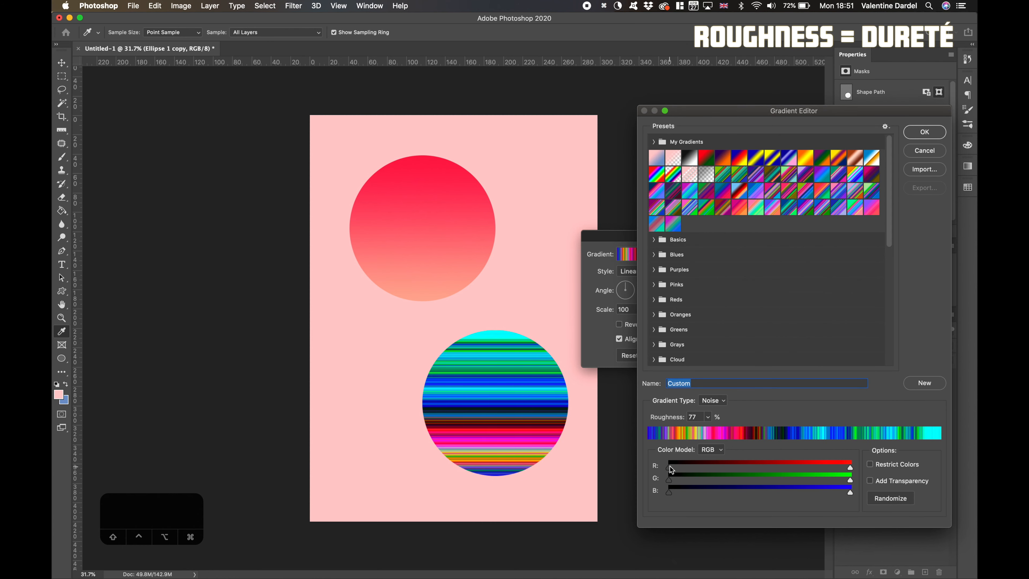
{"action": "mouse_move", "coordinate": [669, 467]}
{"action": "left_mouse_down"}
{"action": "mouse_move", "coordinate": [760, 468]}
{"action": "mouse_move", "coordinate": [669, 468]}
{"action": "left_mouse_up"}
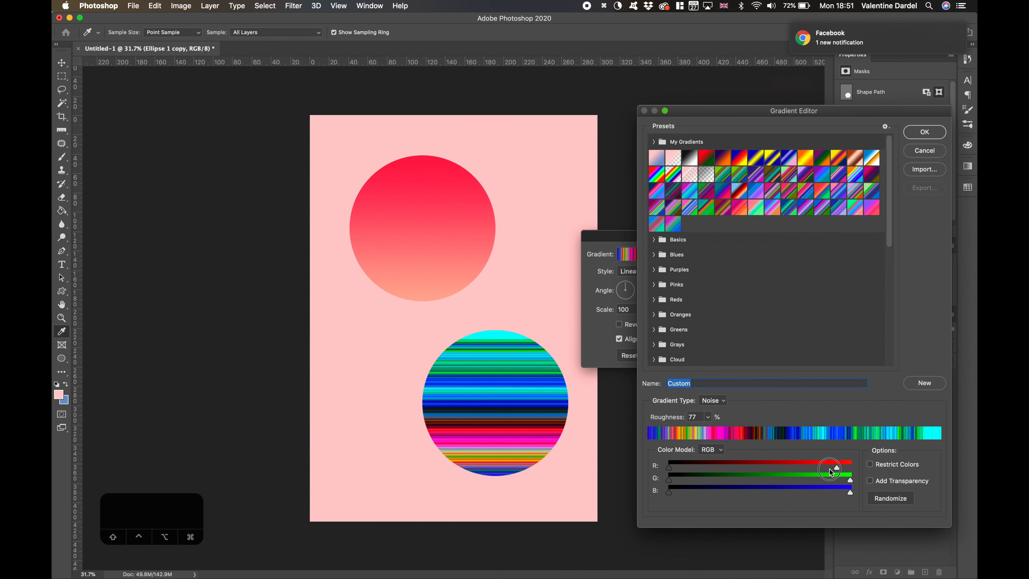
{"action": "left_click_drag", "start_coordinate": [829, 469], "coordinate": [864, 475]}
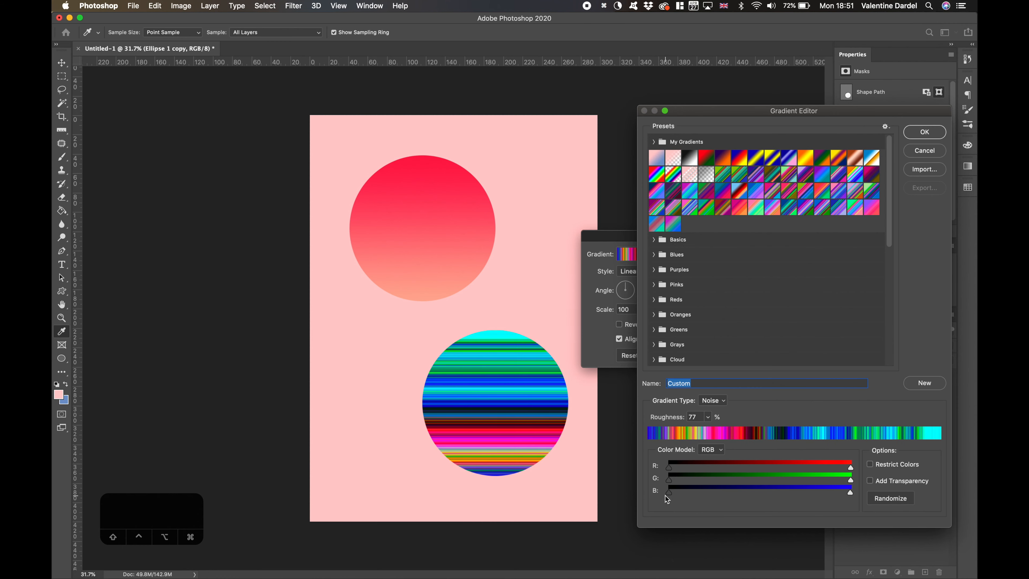
{"action": "mouse_move", "coordinate": [666, 493]}
{"action": "left_mouse_down"}
{"action": "mouse_move", "coordinate": [794, 488]}
{"action": "mouse_move", "coordinate": [668, 492]}
{"action": "left_mouse_up"}
{"action": "left_click_drag", "start_coordinate": [711, 417], "coordinate": [770, 407]}
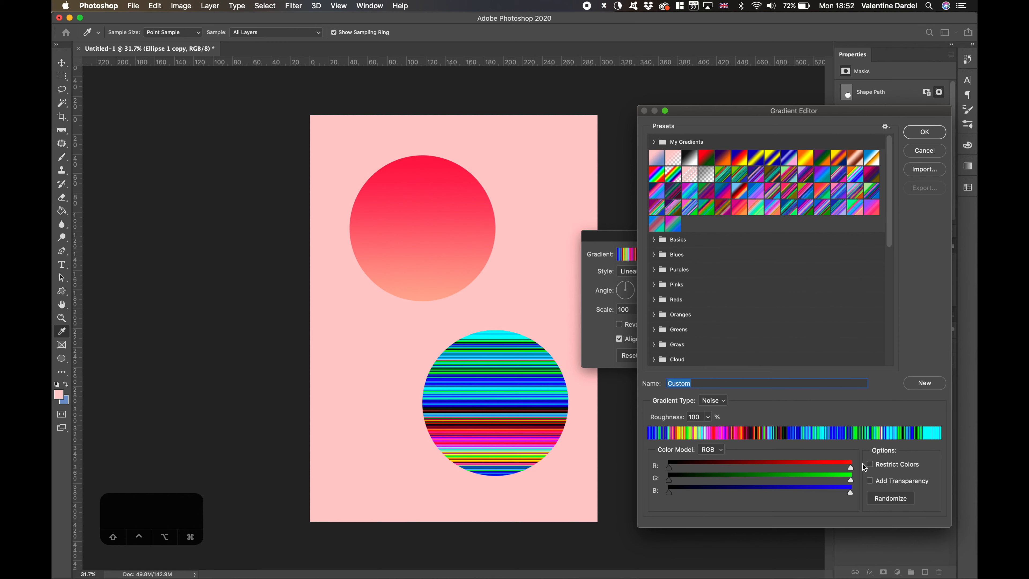
- Compare the noise gradient with Restrict Colors and Add Transparency on and off, leaving only Restrict Colors enabled
{"action": "left_click", "coordinate": [873, 466]}
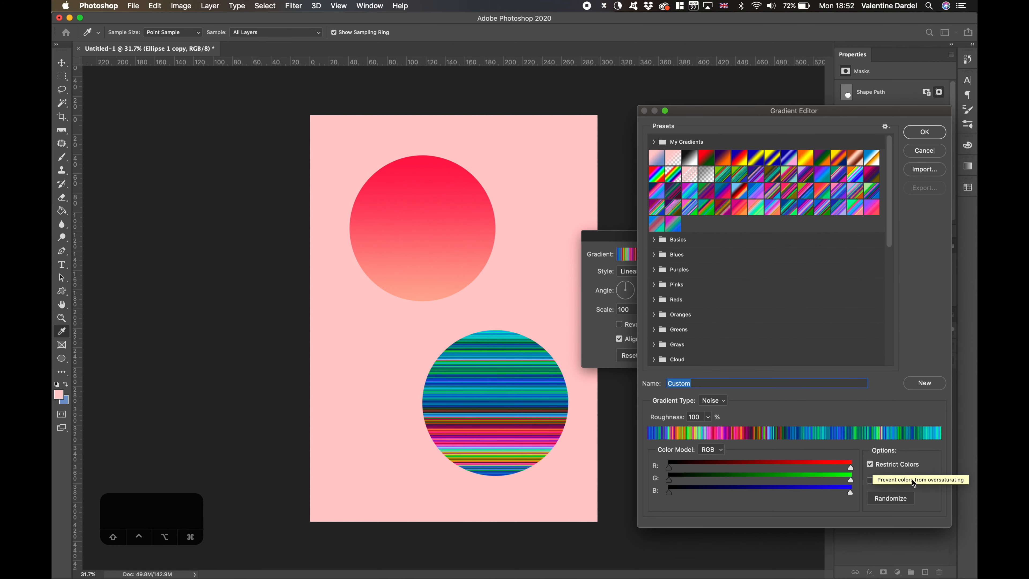
{"action": "left_click", "coordinate": [871, 479]}
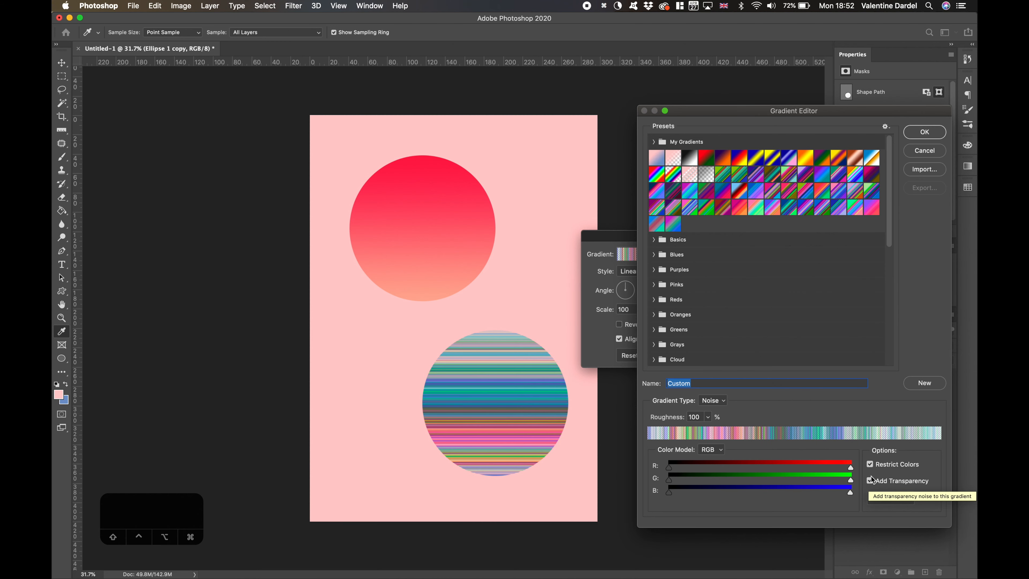
{"action": "left_click", "coordinate": [870, 464]}
{"action": "left_click", "coordinate": [870, 481]}
{"action": "left_click", "coordinate": [870, 481]}
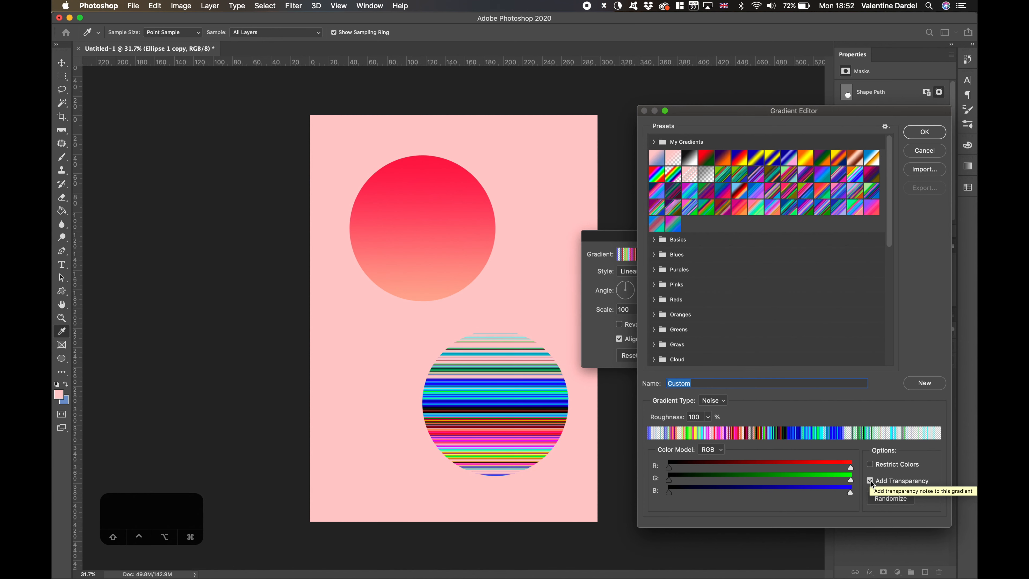
{"action": "left_click", "coordinate": [870, 481]}
{"action": "left_click", "coordinate": [871, 467]}
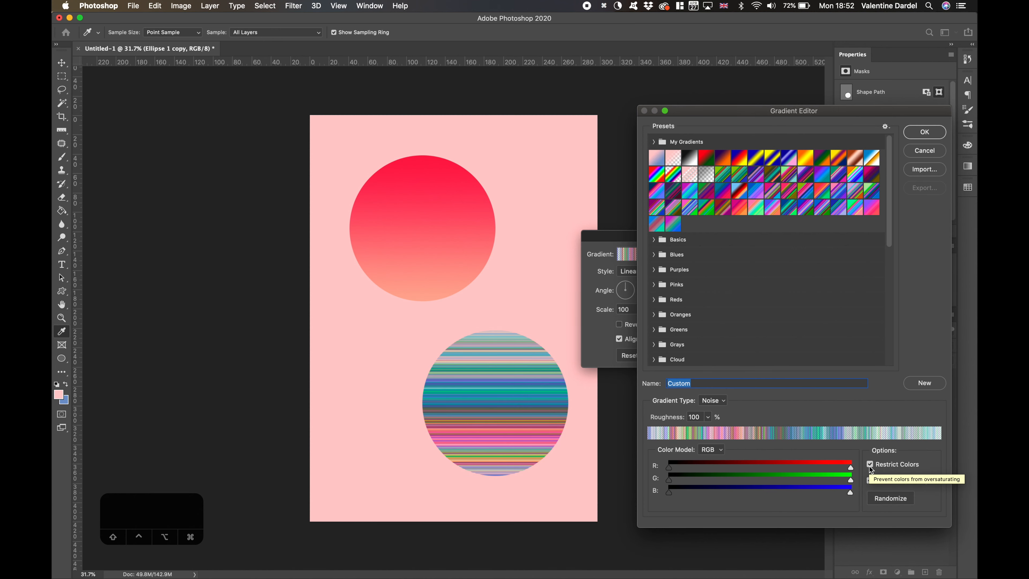
{"action": "left_click", "coordinate": [871, 470]}
{"action": "left_click", "coordinate": [869, 481]}
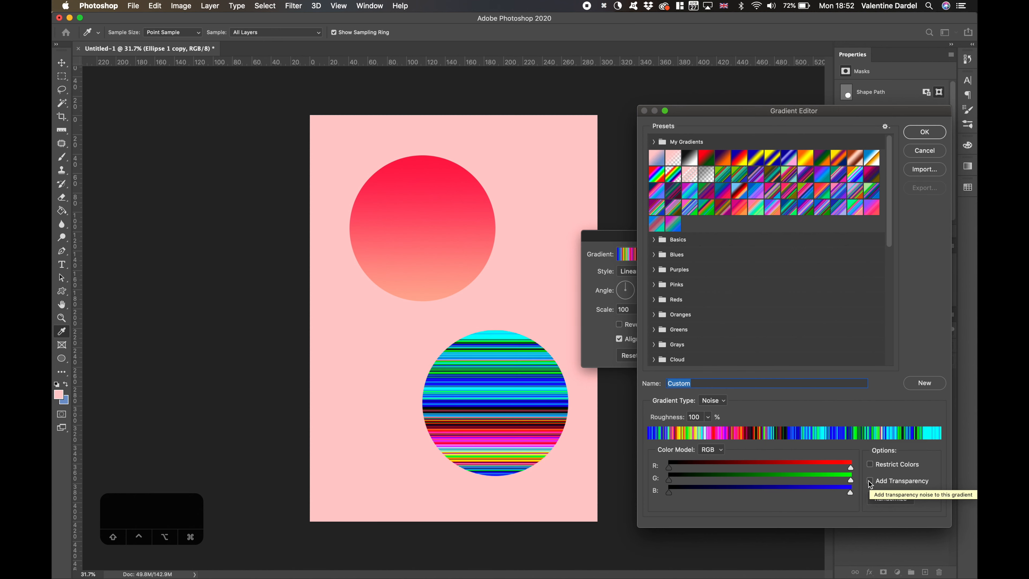
{"action": "left_click", "coordinate": [875, 465]}
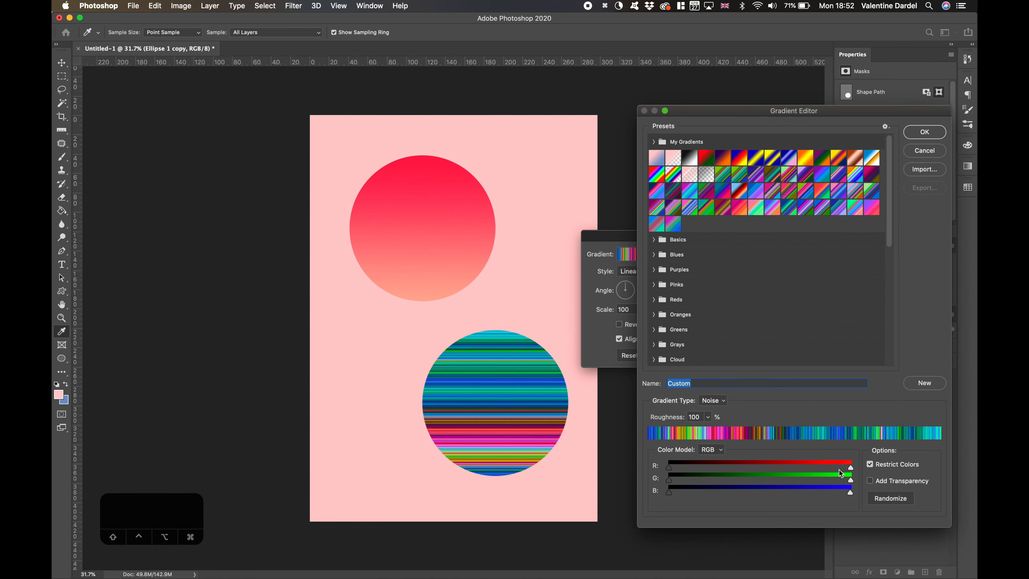
- Randomize the noise gradient's colors several times and lower its roughness to 18%
{"action": "left_click", "coordinate": [891, 499]}
{"action": "left_click", "coordinate": [891, 498]}
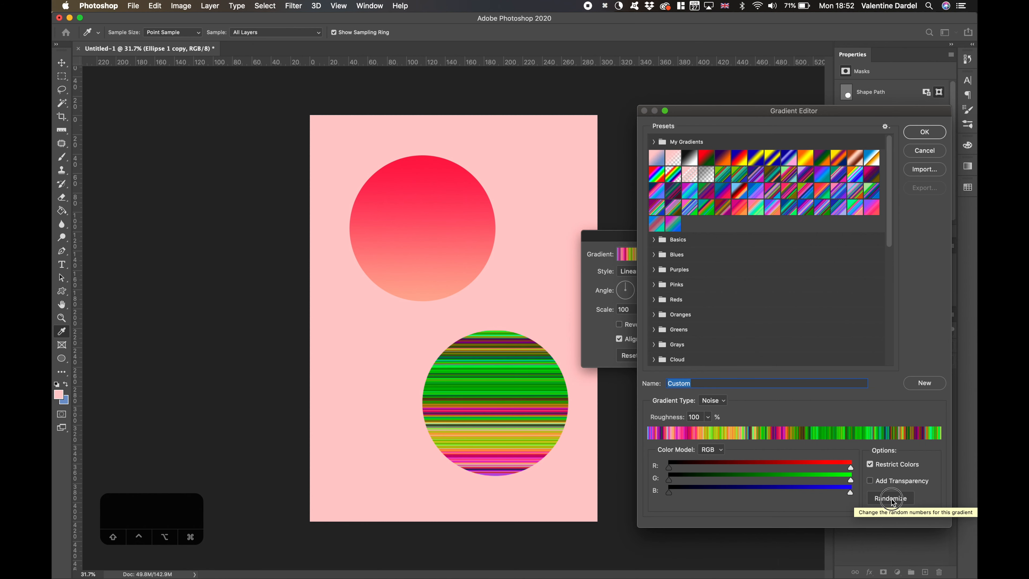
{"action": "left_click", "coordinate": [891, 498]}
{"action": "left_click_drag", "start_coordinate": [707, 416], "coordinate": [669, 429]}
{"action": "left_click", "coordinate": [746, 416]}
- Randomize the noise gradient until it blends from bright green to teal, and set its roughness to 11%
{"action": "left_click", "coordinate": [893, 499]}
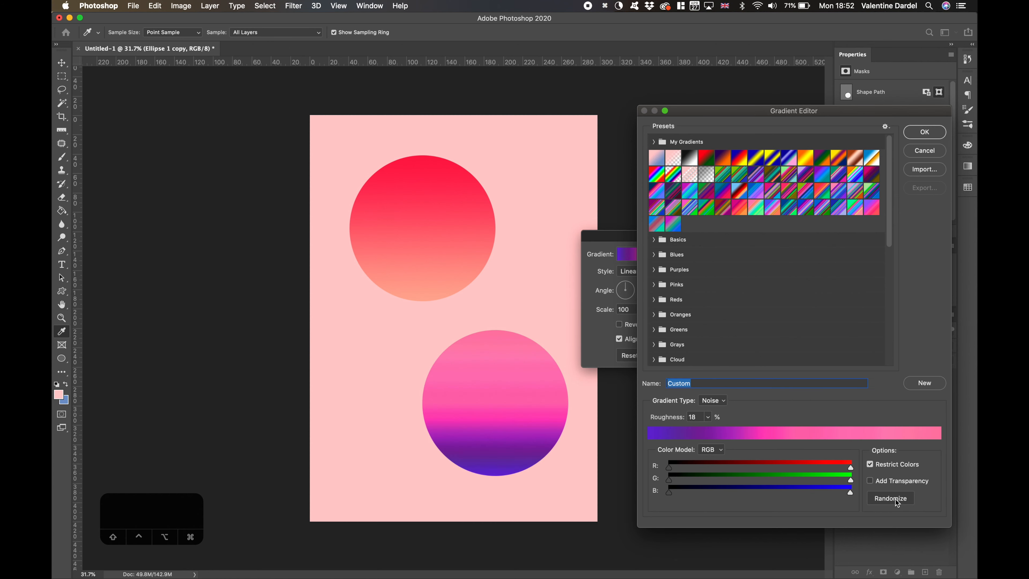
{"action": "left_click", "coordinate": [894, 498]}
{"action": "left_click", "coordinate": [894, 499]}
{"action": "left_click", "coordinate": [897, 500]}
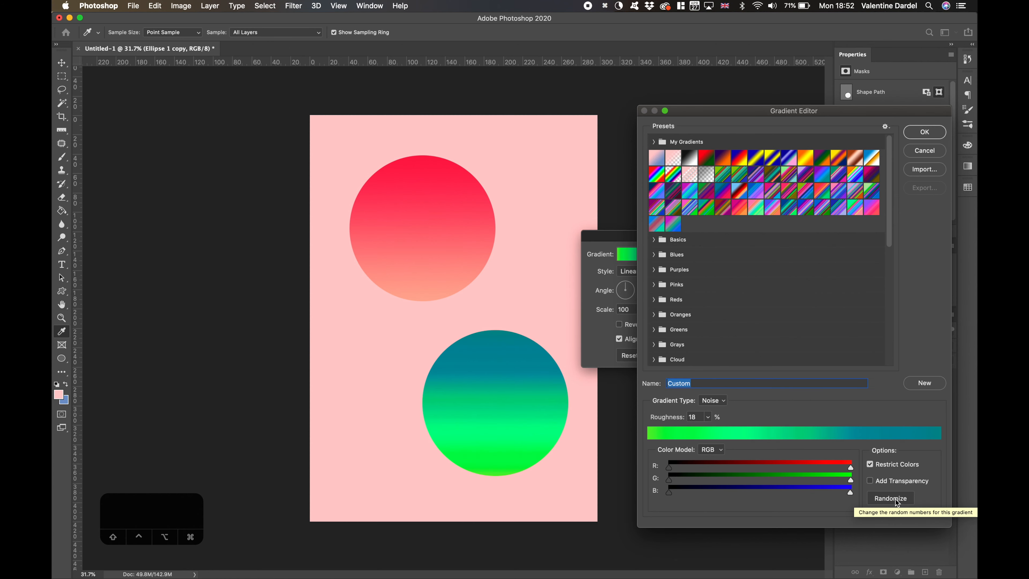
{"action": "left_click_drag", "start_coordinate": [708, 417], "coordinate": [704, 429]}
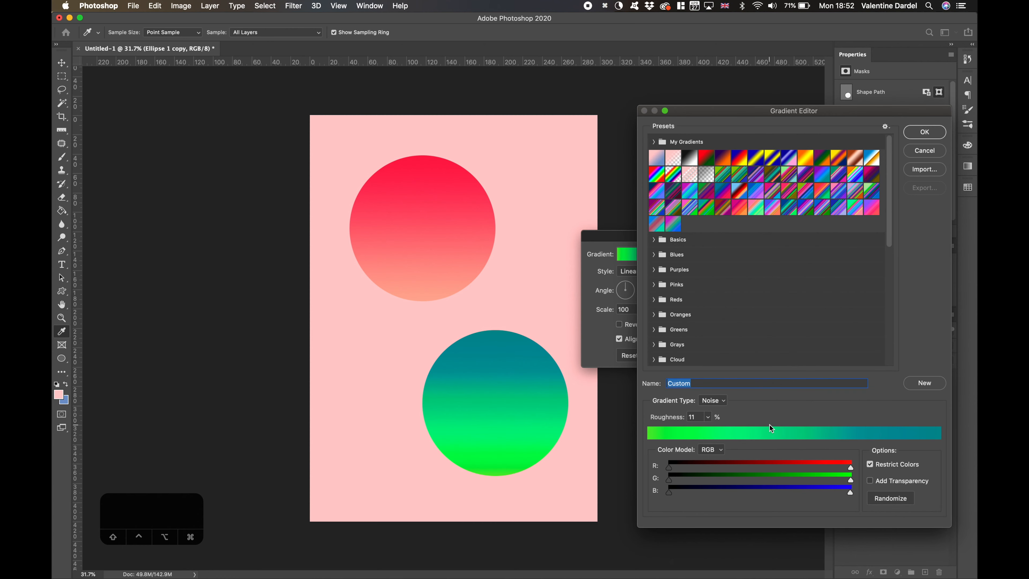
- Name the gradient "Neo to Aqua Green" and save it as a new preset
{"action": "type", "text": "Gen"}
{"action": "key", "text": "BackSpace"}
{"action": "key", "text": "BackSpace"}
{"action": "type", "text": "reen"}
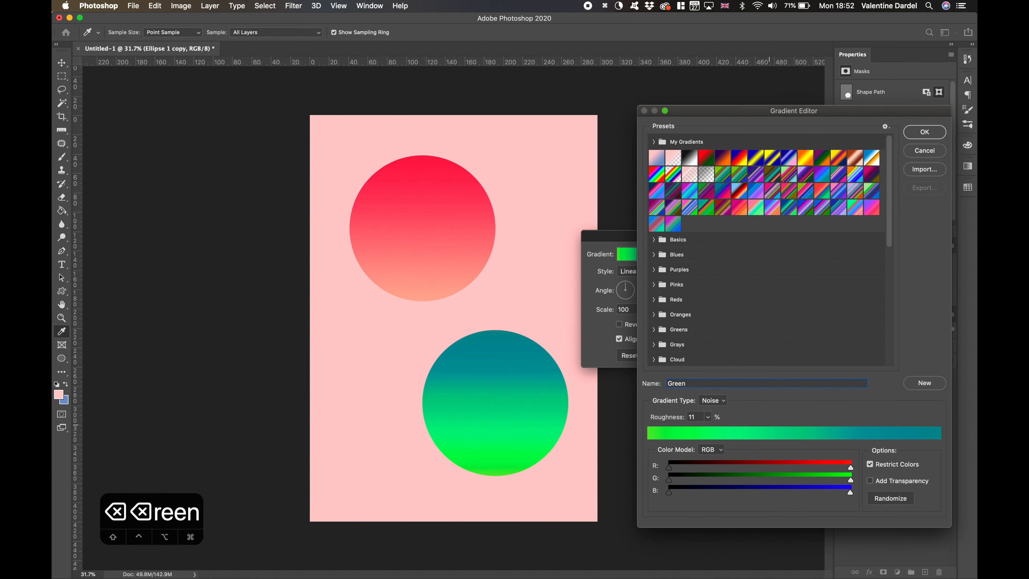
{"action": "key", "text": "Left"}
{"action": "key", "text": "Left"}
{"action": "key", "text": "Left"}
{"action": "key", "text": "Left"}
{"action": "key", "text": "Left"}
{"action": "type", "text": "No"}
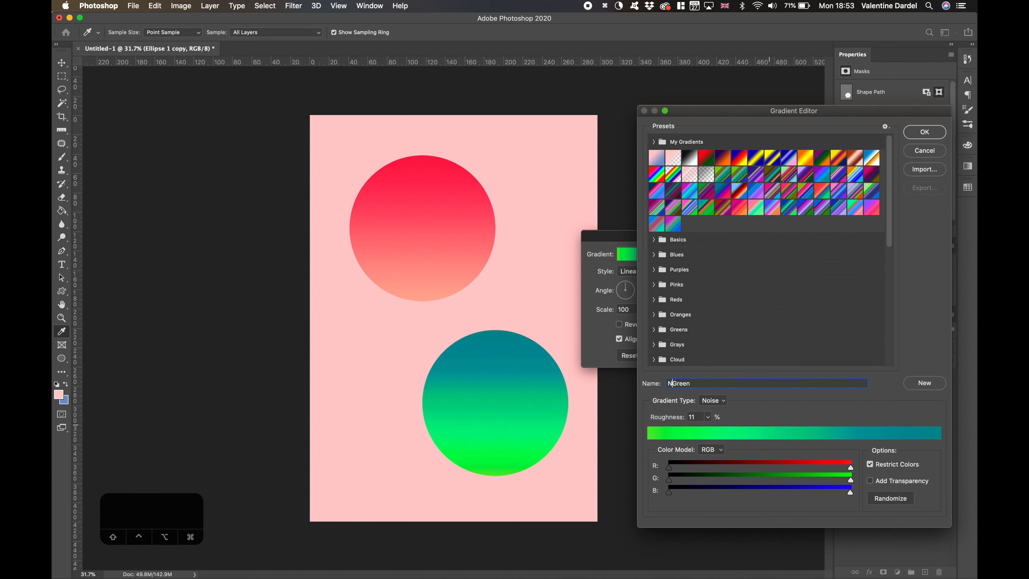
{"action": "key", "text": "BackSpace"}
{"action": "type", "text": "eo to Aqua"}
{"action": "left_click", "coordinate": [924, 385]}
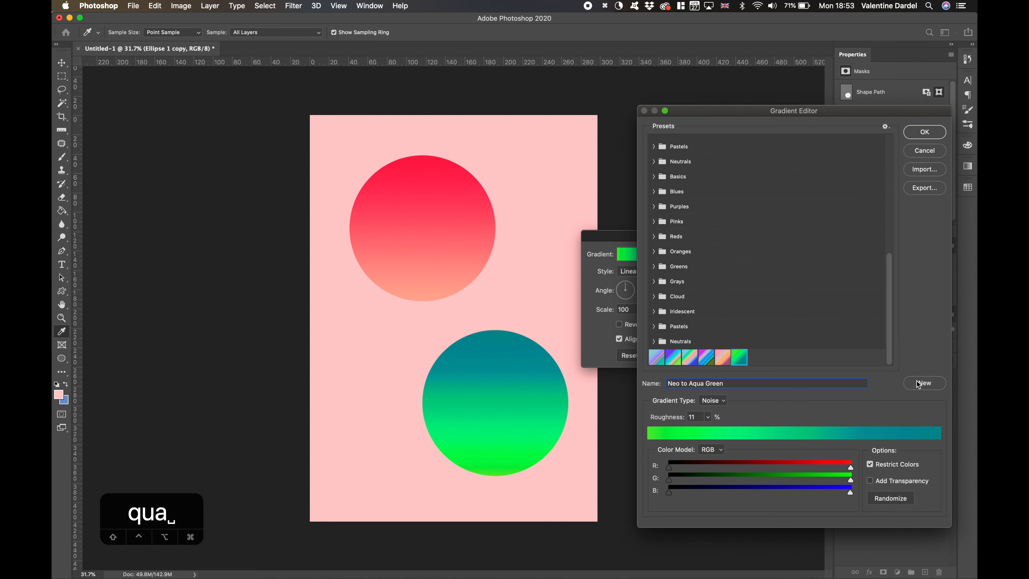
- Move the new green preset to the end of the My Gradients group and accept the circle's gradient fill
{"action": "left_click_drag", "start_coordinate": [737, 357], "coordinate": [724, 227]}
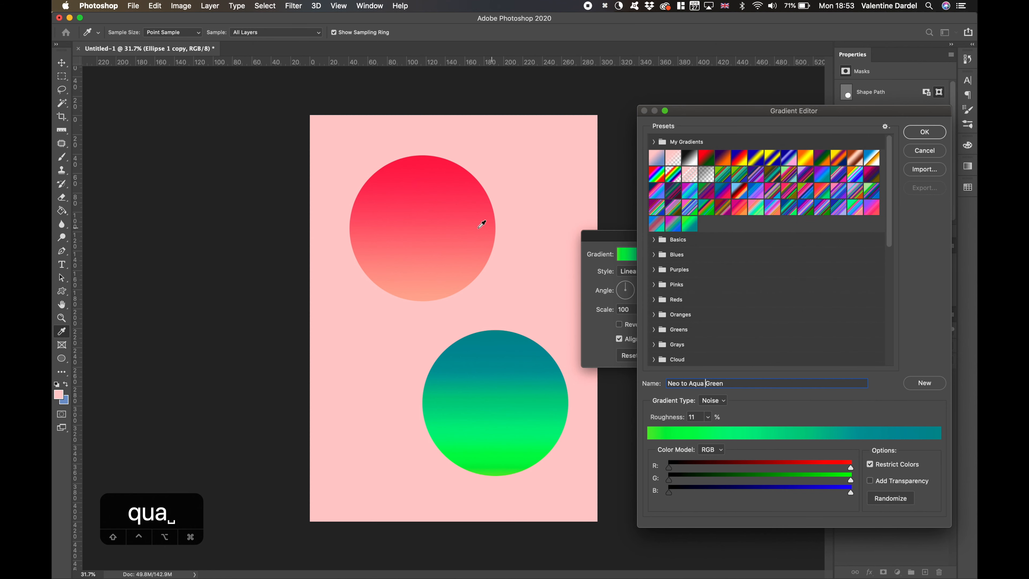
{"action": "left_click", "coordinate": [928, 131]}
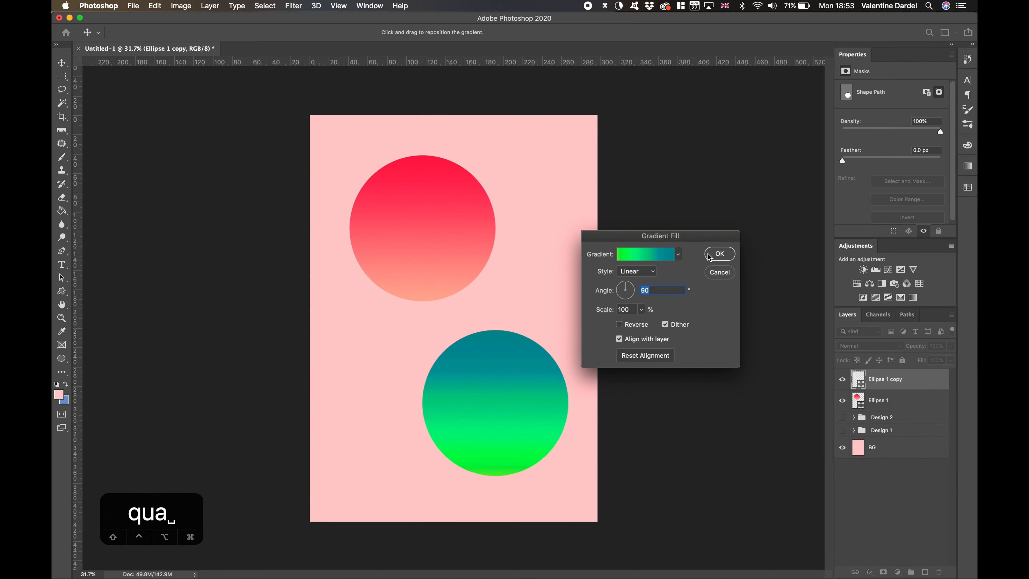
{"action": "left_click", "coordinate": [720, 253]}
- Reopen the green circle's gradient fill and rotate the gradient to an angle of about -107°
{"action": "key", "text": "super+t"}
{"action": "left_click_drag", "start_coordinate": [632, 310], "coordinate": [558, 286]}
{"action": "left_click", "coordinate": [861, 378]}
{"action": "double_click", "coordinate": [857, 379]}
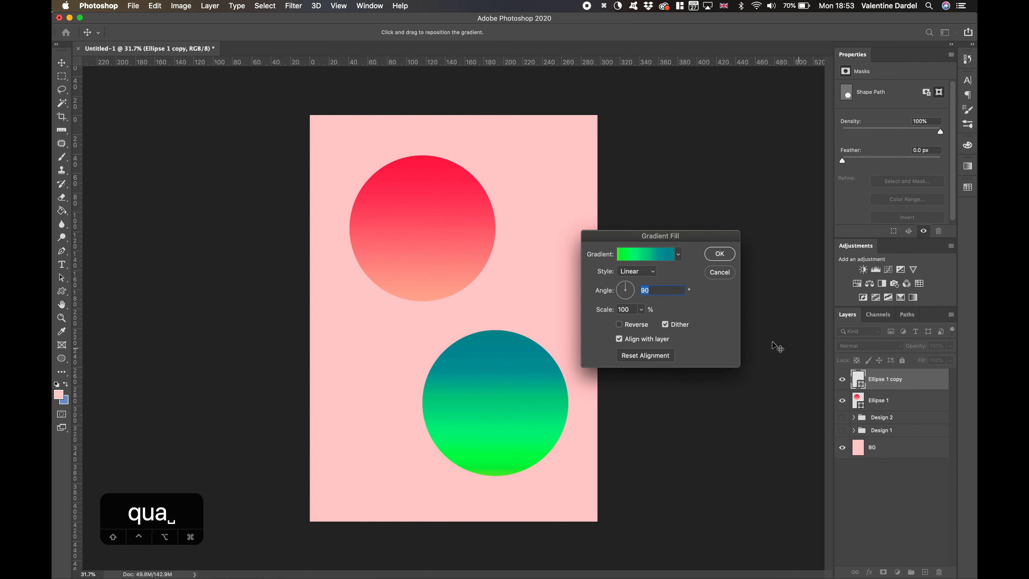
{"action": "mouse_move", "coordinate": [626, 285]}
{"action": "left_mouse_down"}
{"action": "mouse_move", "coordinate": [626, 300]}
{"action": "mouse_move", "coordinate": [618, 285]}
{"action": "mouse_move", "coordinate": [642, 286]}
{"action": "mouse_move", "coordinate": [615, 303]}
{"action": "mouse_move", "coordinate": [618, 284]}
{"action": "mouse_move", "coordinate": [622, 301]}
{"action": "left_mouse_up"}
- Try reversing the green circle's gradient and turning off its alignment with the layer, restoring both options
{"action": "left_click", "coordinate": [621, 324]}
{"action": "left_click", "coordinate": [620, 324]}
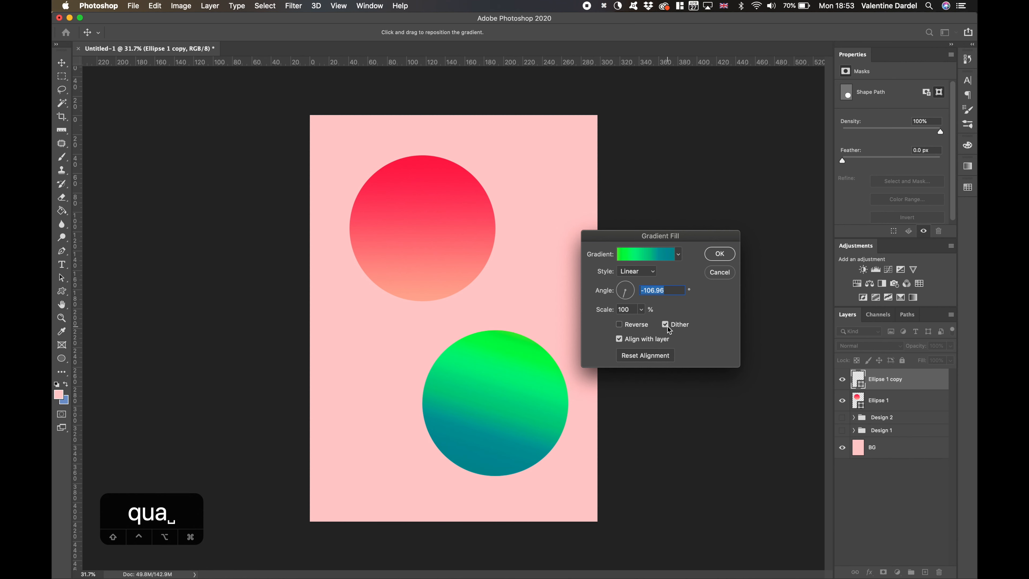
{"action": "left_click", "coordinate": [620, 340]}
{"action": "left_click", "coordinate": [620, 339]}
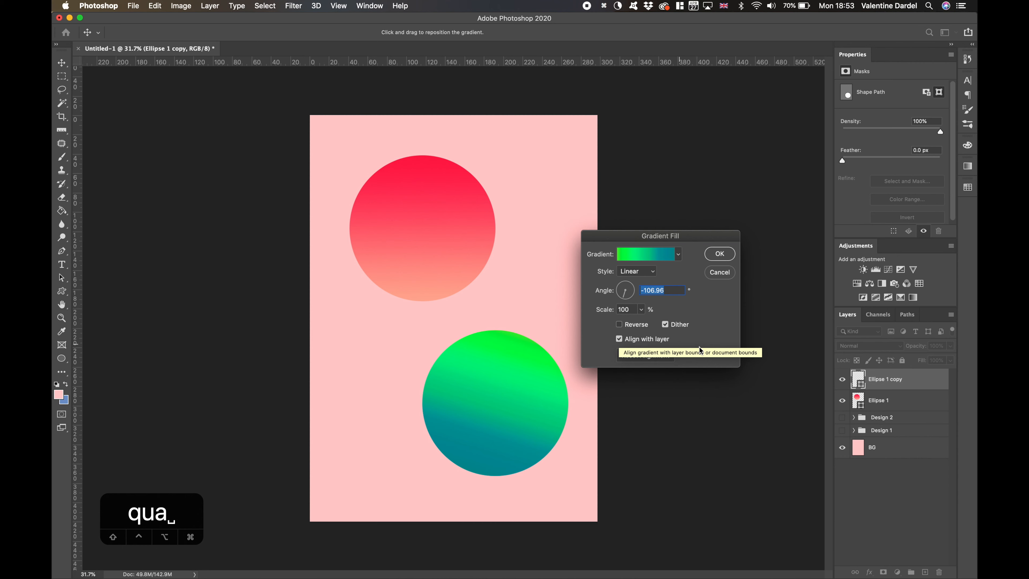
- Try the Radial, Angle, Reflected and Diamond gradient styles on the green circle
{"action": "left_click", "coordinate": [646, 275]}
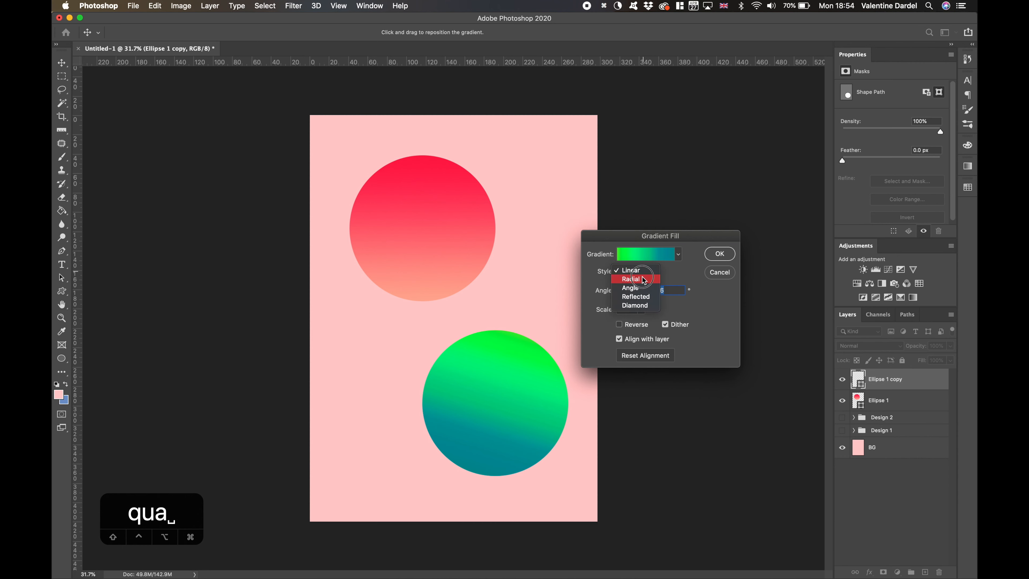
{"action": "left_click", "coordinate": [644, 280]}
{"action": "left_click", "coordinate": [643, 271]}
{"action": "left_click", "coordinate": [640, 282]}
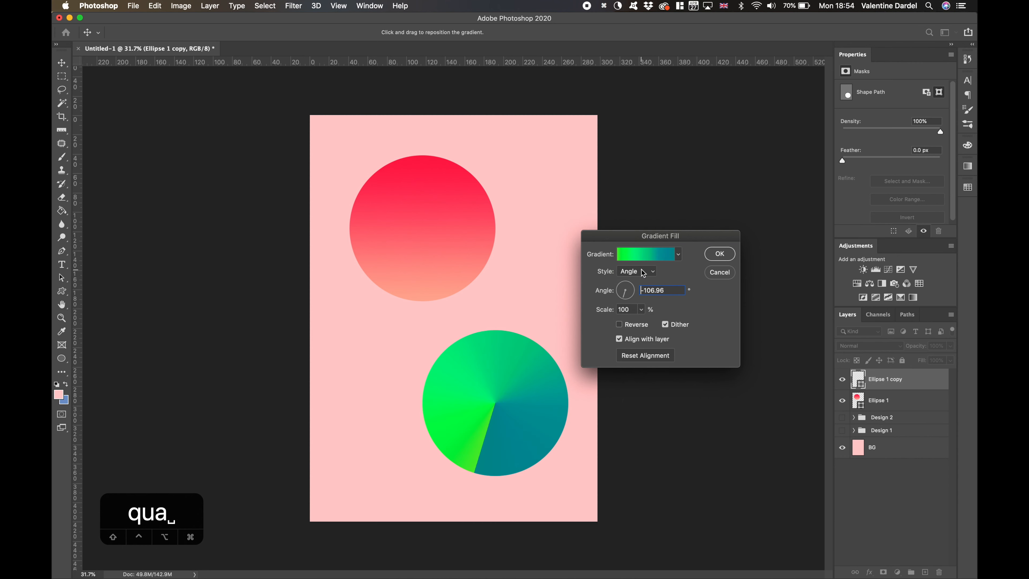
{"action": "left_click", "coordinate": [643, 272]}
{"action": "left_click", "coordinate": [643, 280]}
{"action": "left_click", "coordinate": [643, 271]}
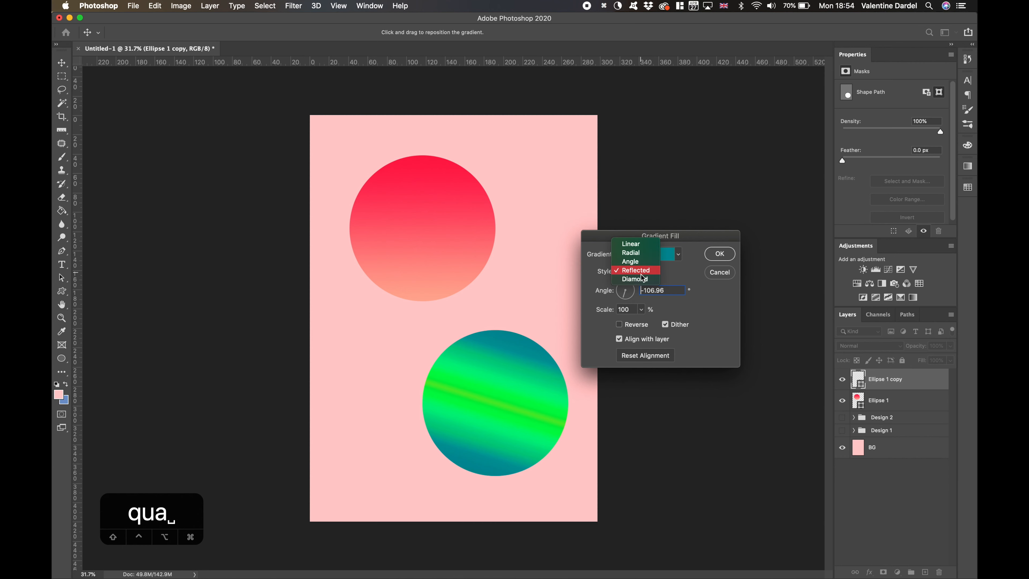
{"action": "left_click", "coordinate": [642, 281]}
{"action": "left_click", "coordinate": [643, 272]}
{"action": "left_click", "coordinate": [639, 245]}
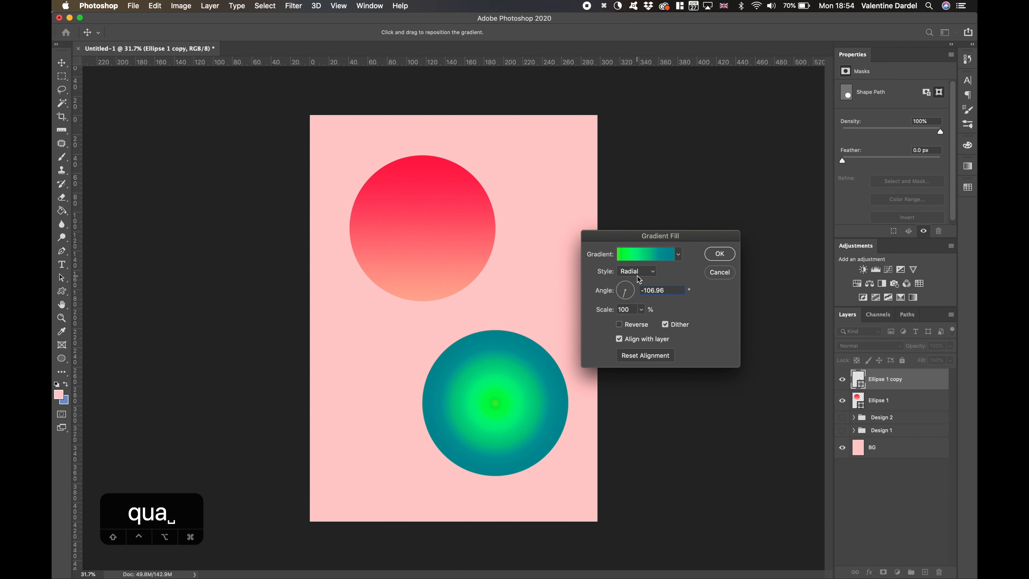
{"action": "left_click", "coordinate": [640, 271]}
{"action": "left_click", "coordinate": [638, 279]}
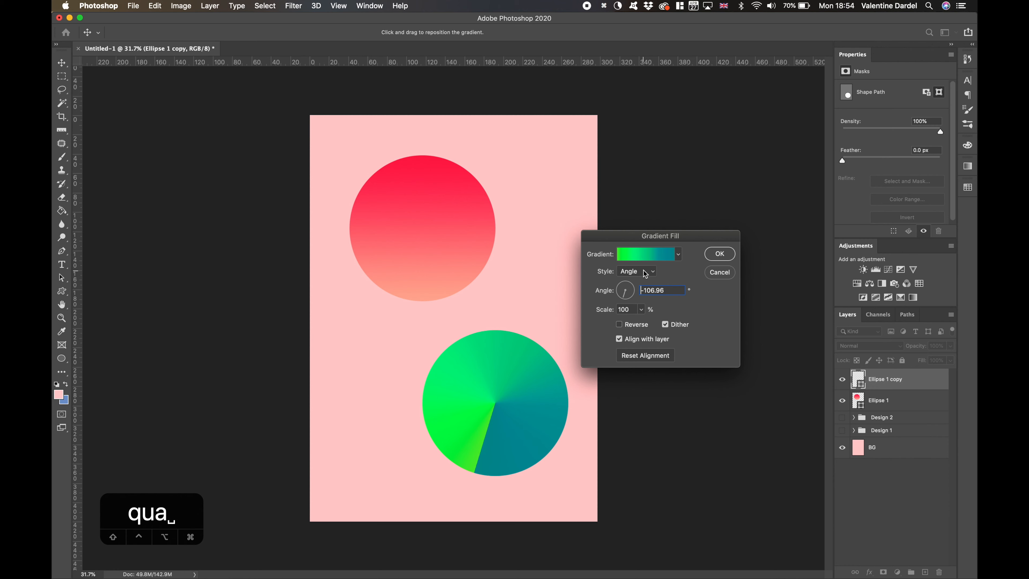
- Set the green circle's gradient style to Linear, accept the fill and deselect the circle
{"action": "left_click", "coordinate": [645, 274]}
{"action": "left_click", "coordinate": [640, 254]}
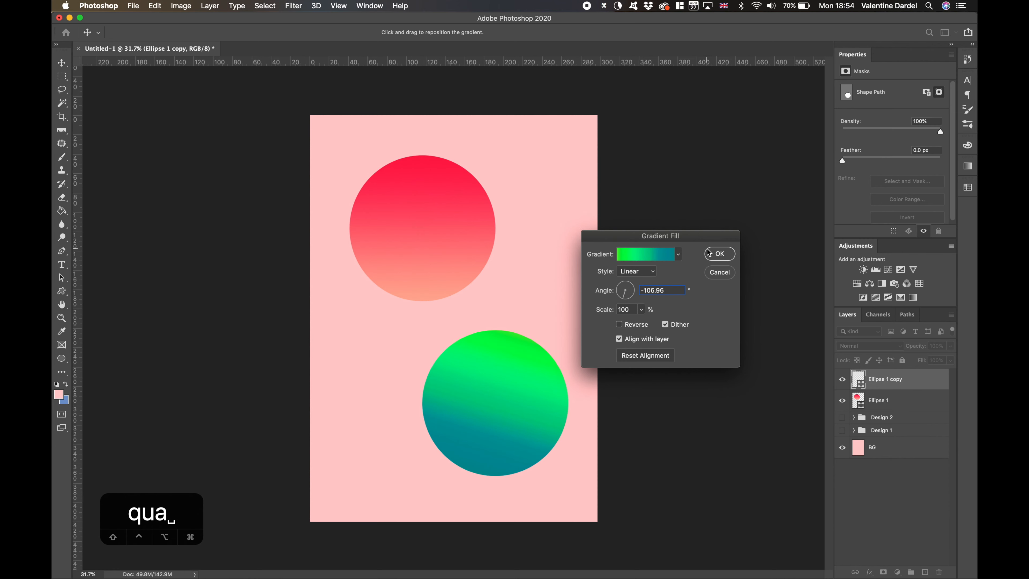
{"action": "left_click", "coordinate": [717, 254]}
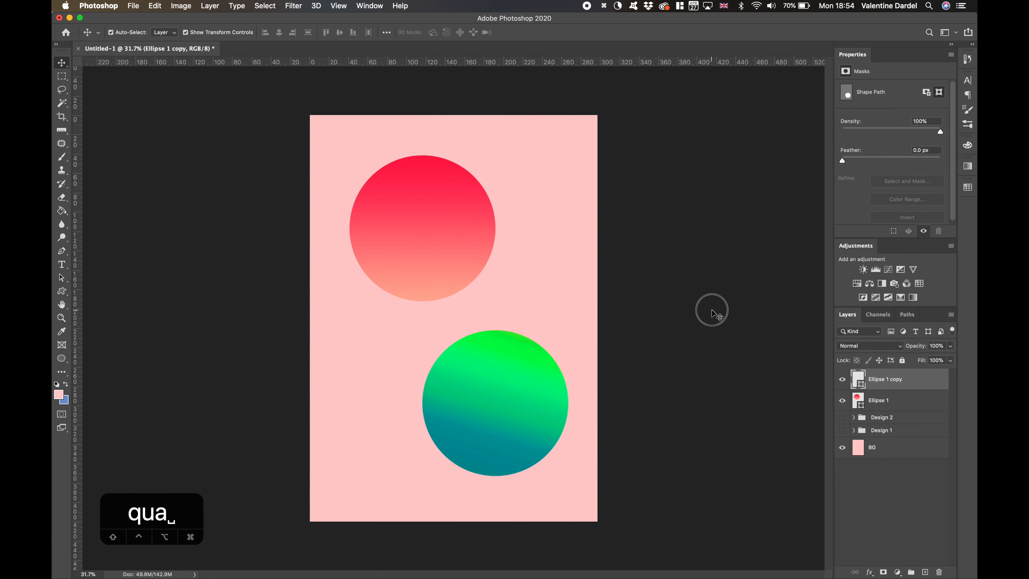
{"action": "left_click", "coordinate": [712, 310]}
- Try overlapping the green circle on the red one, and move it back to the canvas's lower right
{"action": "scroll", "coordinate": [543, 405], "scroll_direction": "up", "scroll_amount": 3}
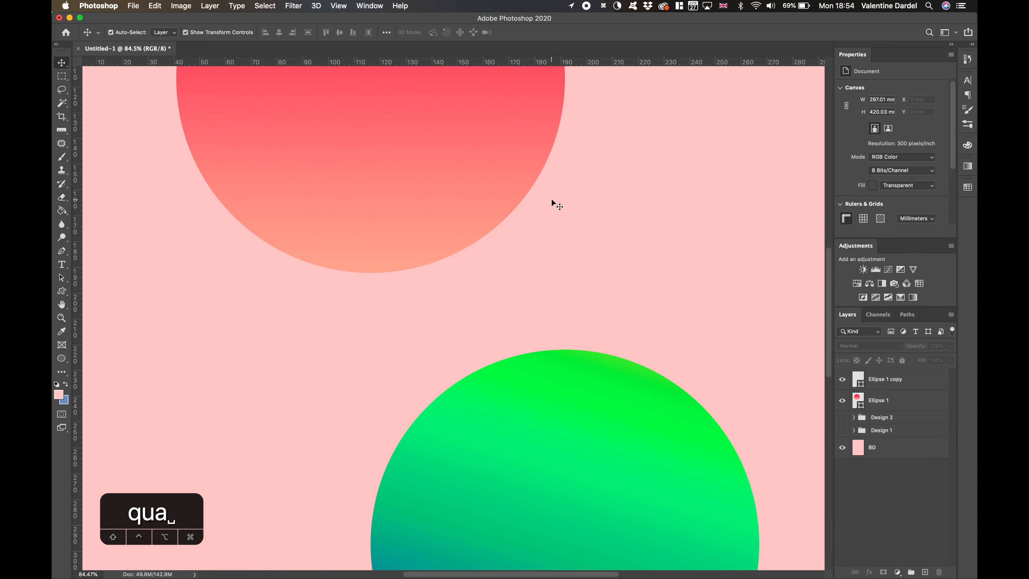
{"action": "scroll", "coordinate": [551, 203], "scroll_direction": "down", "scroll_amount": 3}
{"action": "left_click_drag", "start_coordinate": [535, 407], "coordinate": [498, 291]}
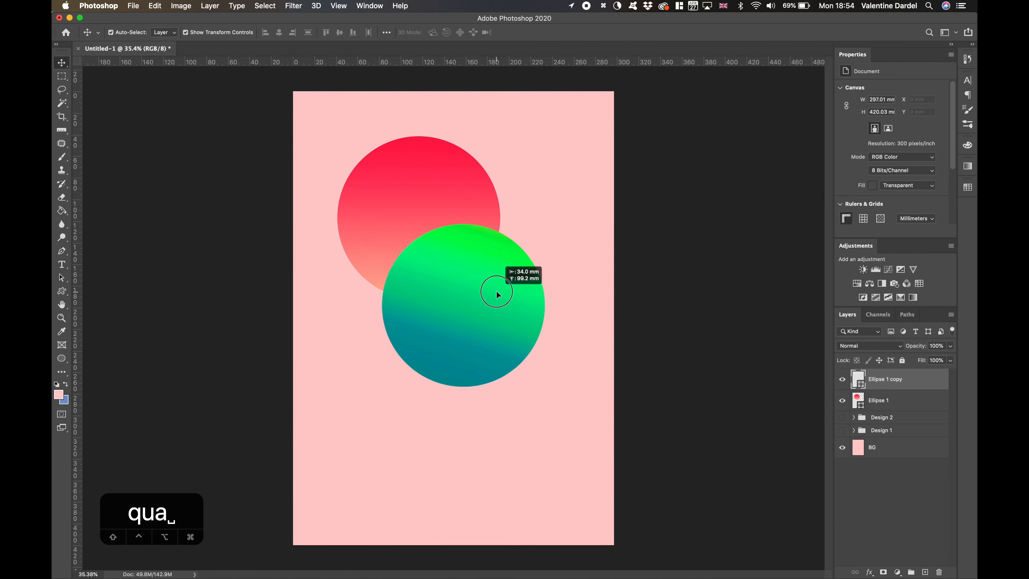
{"action": "left_click", "coordinate": [950, 345]}
{"action": "mouse_move", "coordinate": [949, 357]}
{"action": "left_mouse_down"}
{"action": "mouse_move", "coordinate": [928, 358]}
{"action": "mouse_move", "coordinate": [950, 358]}
{"action": "left_mouse_up"}
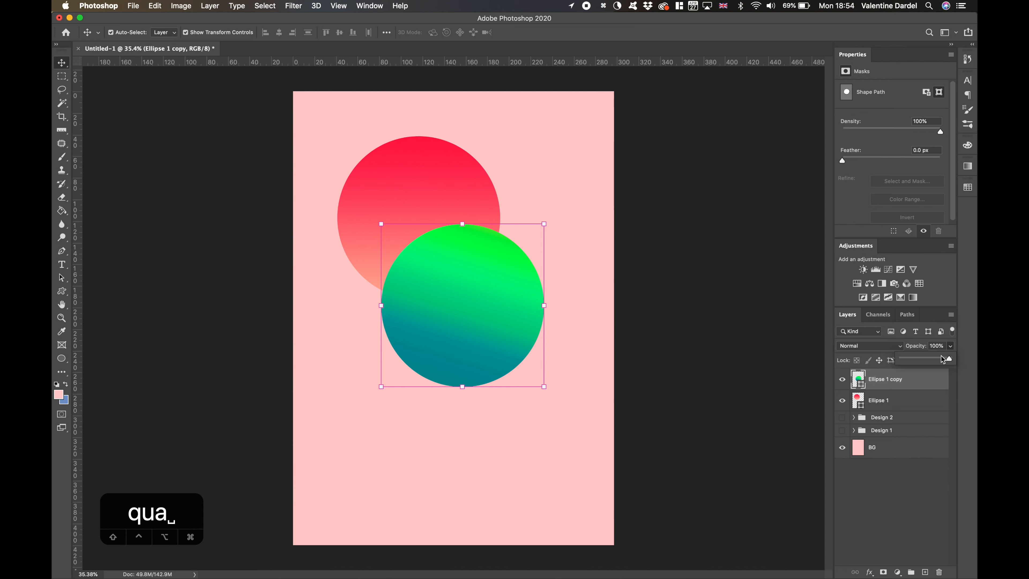
{"action": "left_click_drag", "start_coordinate": [435, 308], "coordinate": [467, 411]}
{"action": "left_click", "coordinate": [696, 373]}
- Group the two circle layers and move the BG layer directly beneath the new group
{"action": "left_click", "coordinate": [891, 409]}
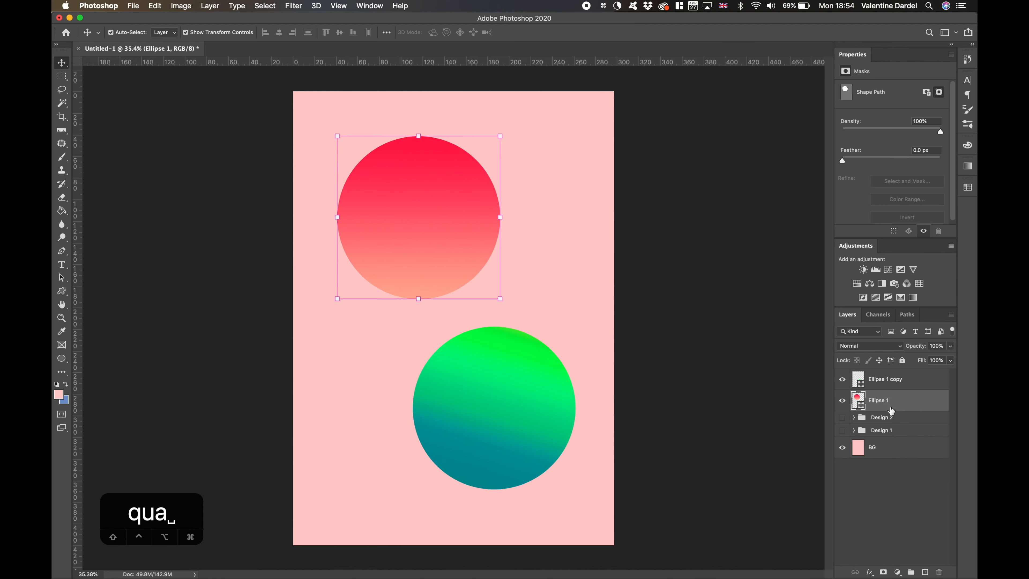
{"action": "left_click", "coordinate": [885, 388], "text": "shift"}
{"action": "key", "text": "super+g"}
{"action": "left_click_drag", "start_coordinate": [886, 422], "coordinate": [886, 389]}
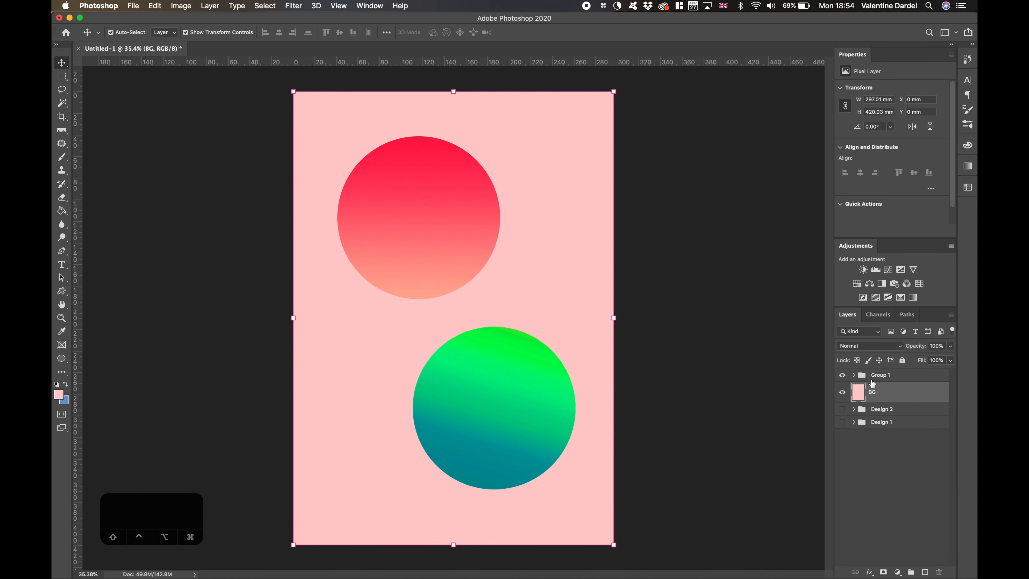
- Rename the group containing the two circles to "Design 3"
{"action": "double_click", "coordinate": [875, 377]}
{"action": "type", "text": "Design 3"}
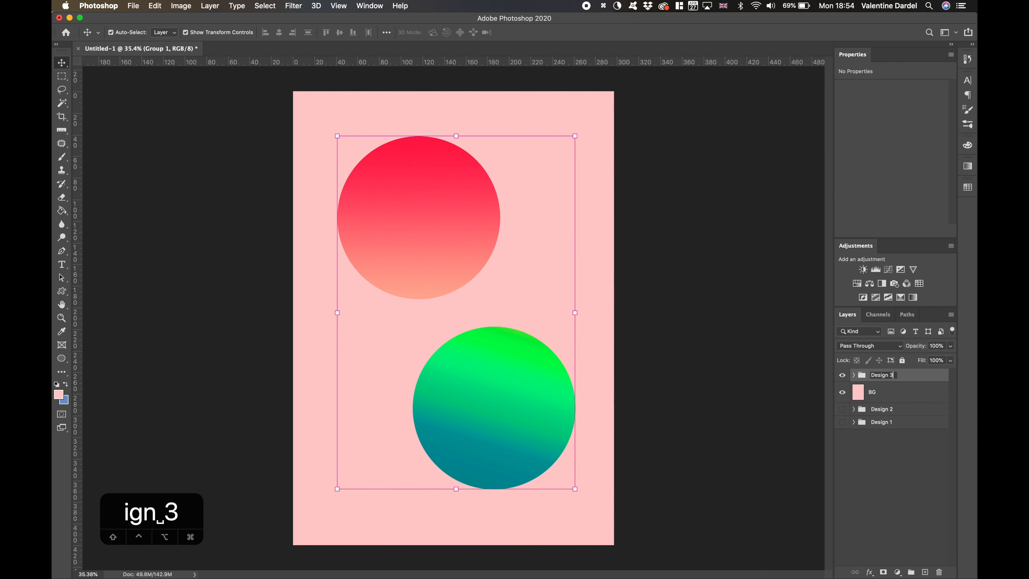